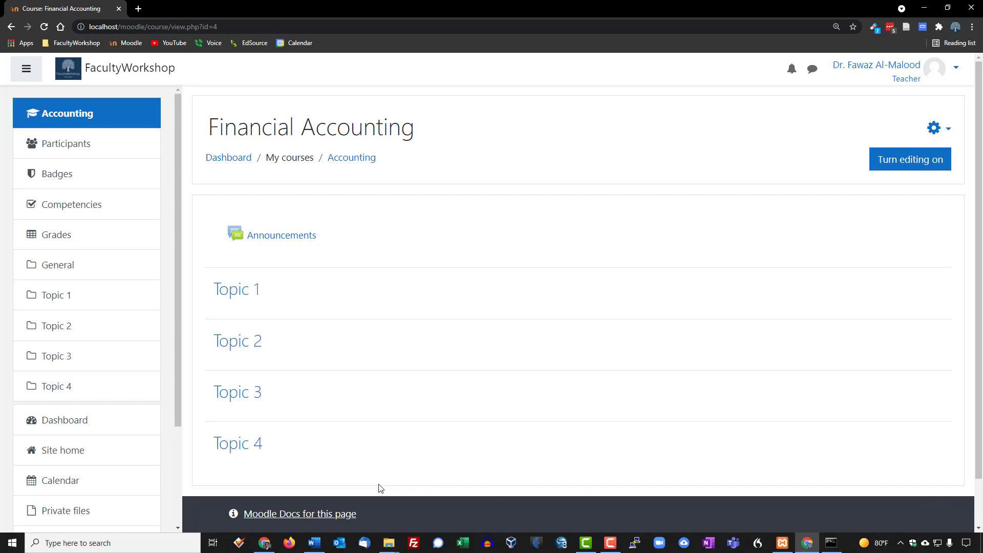
Review the MyProfile bio document in Word, then return to Moodle.
left_click(314, 543)
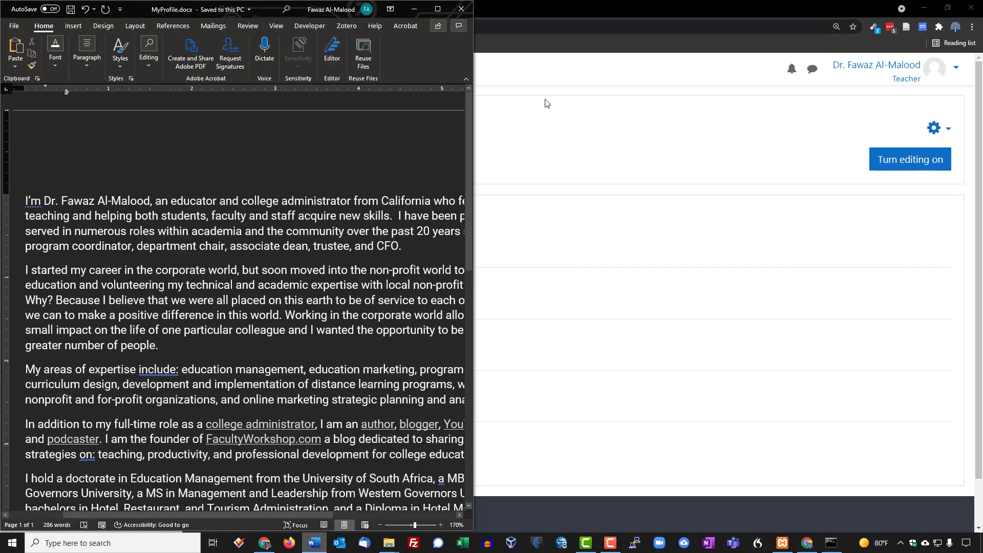
left_click(438, 9)
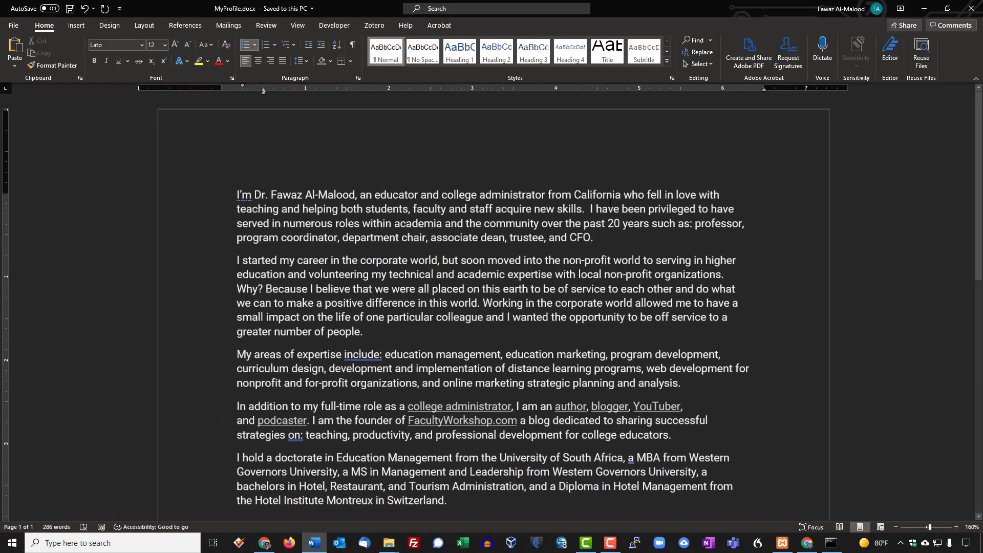
scroll(610, 203, "down", 1)
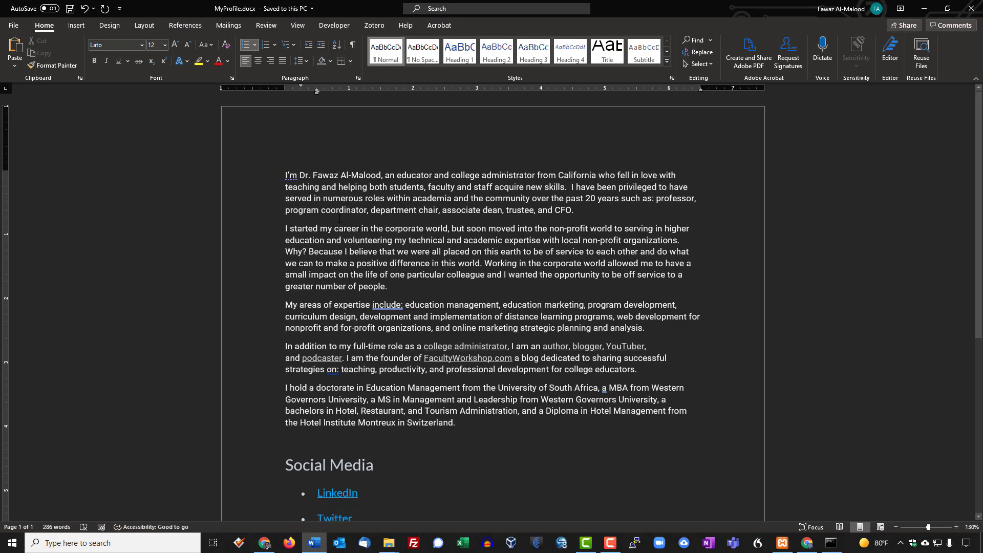
left_click_drag(285, 175, 510, 445)
left_click(525, 454)
scroll(528, 446, "down", 3)
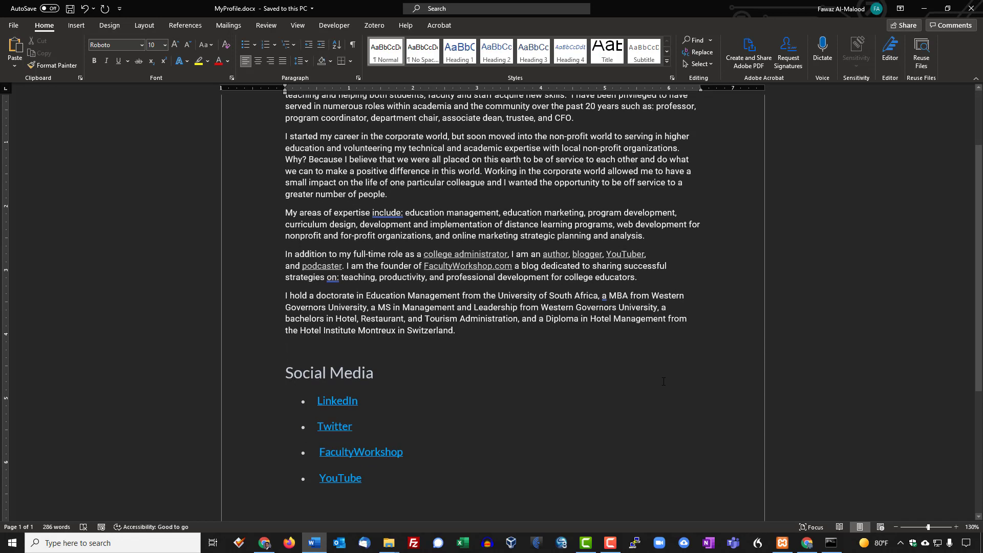
scroll(683, 372, "up", 3)
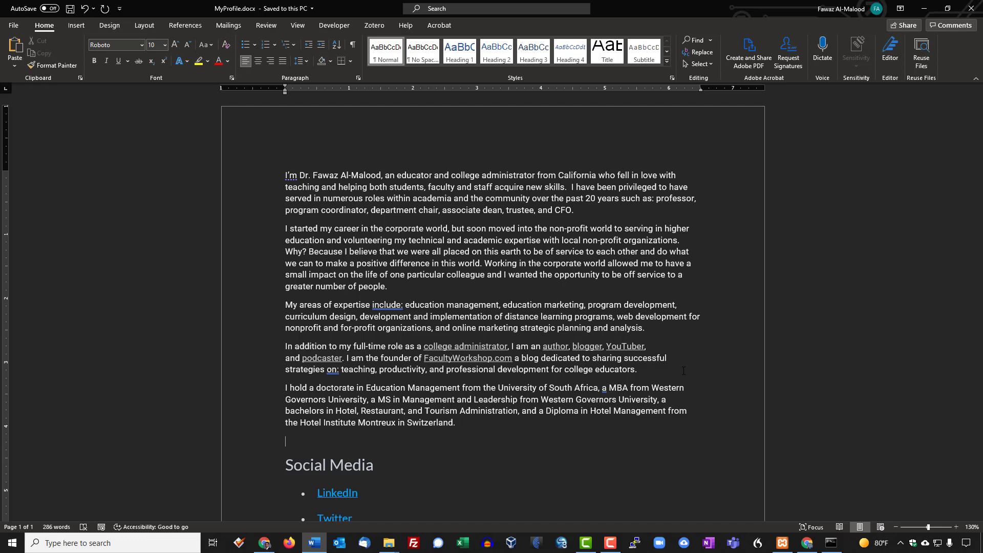
scroll(684, 371, "down", 2)
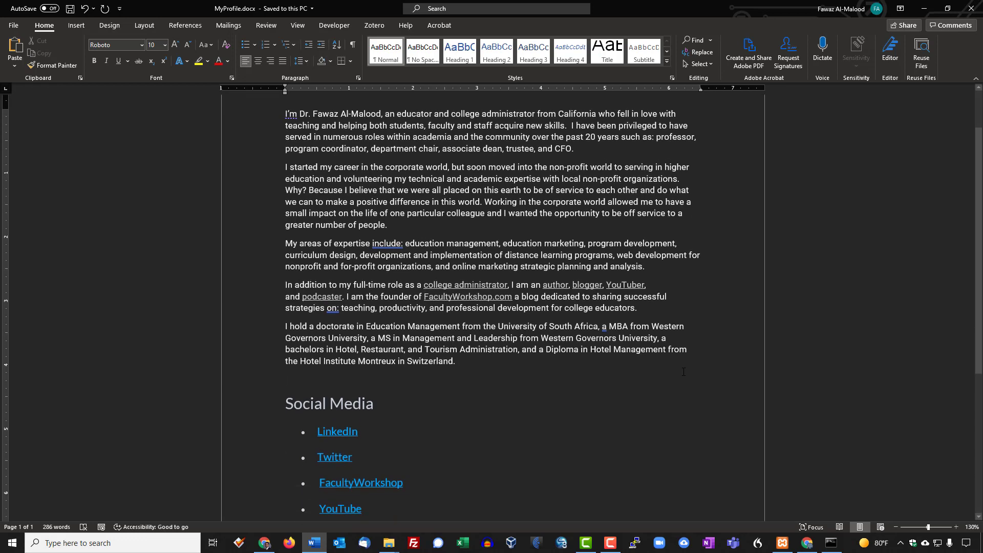
scroll(683, 371, "down", 2)
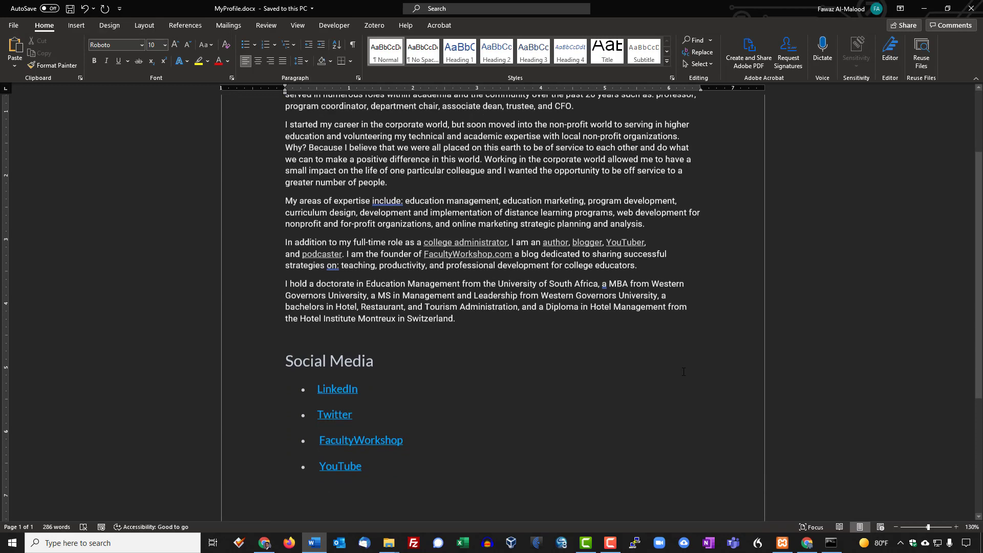
scroll(684, 371, "up", 4)
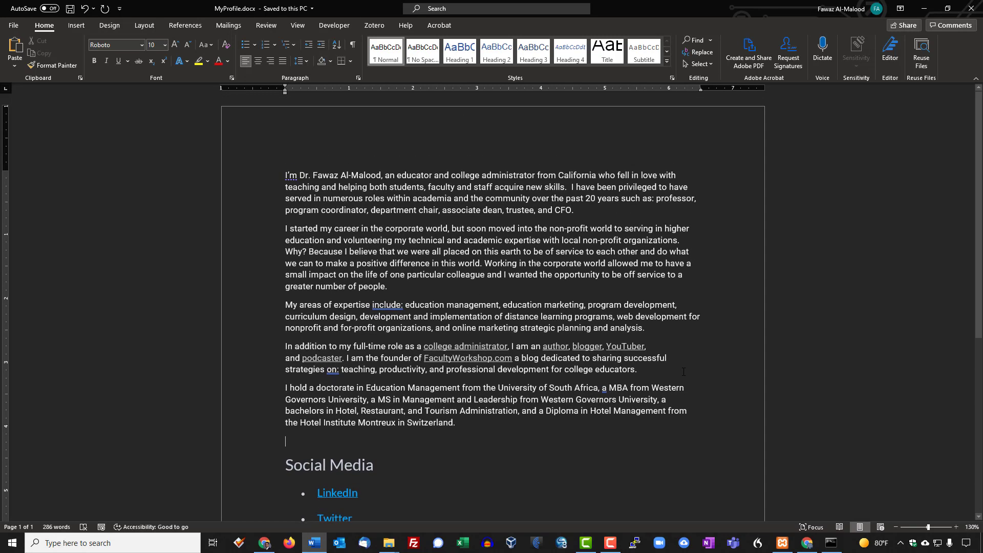
left_click(926, 9)
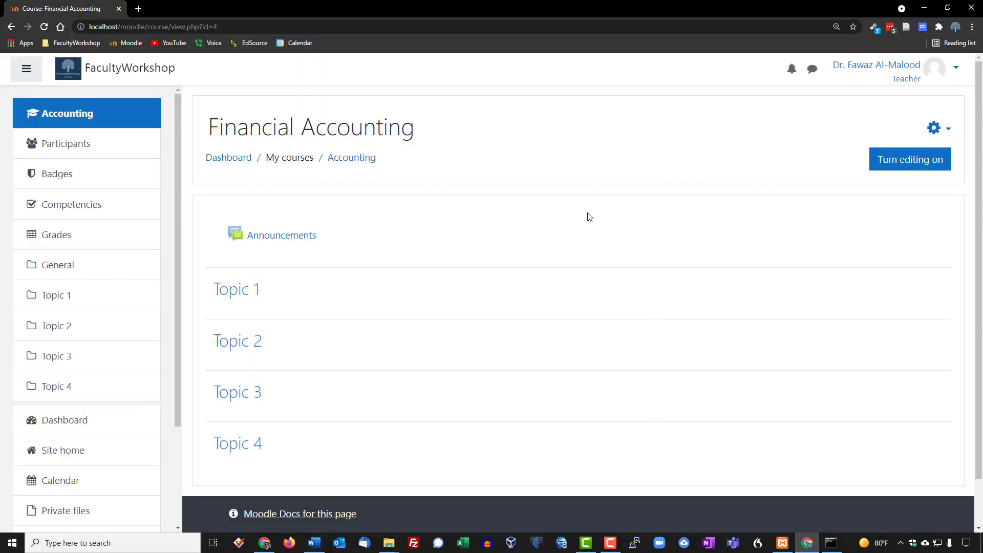
Go from the Dashboard to your own profile page through the user menu.
left_click(63, 420)
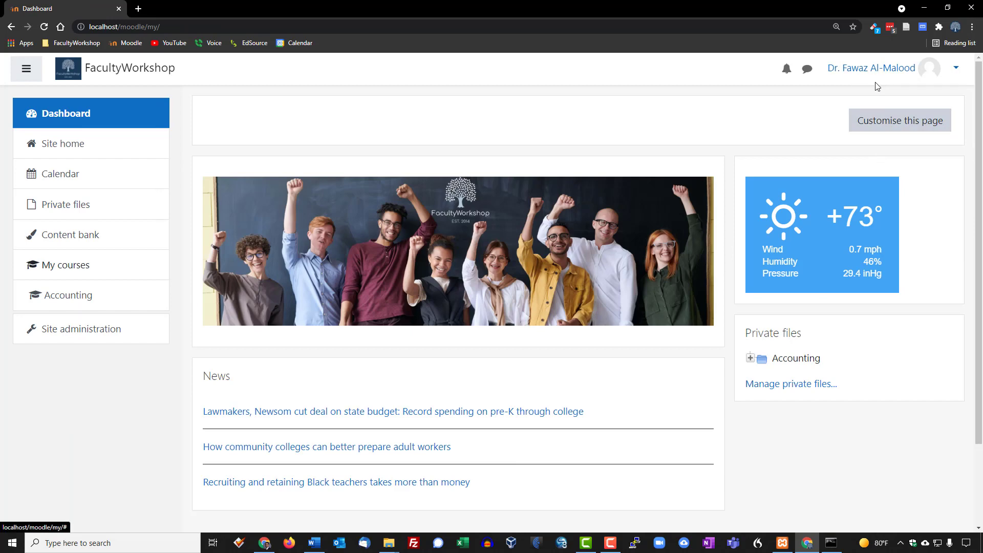
key("ctrl+plus")
key("ctrl+plus")
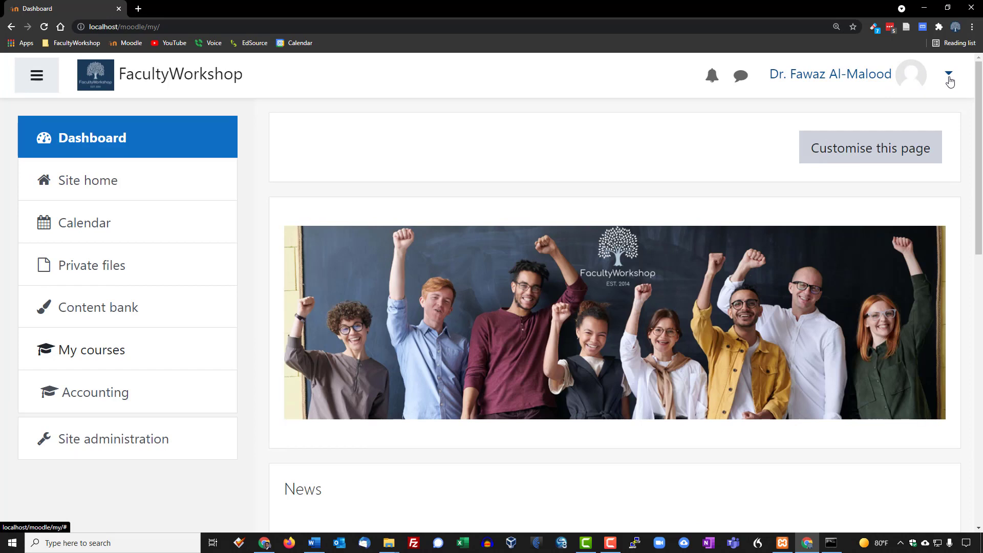
left_click(949, 77)
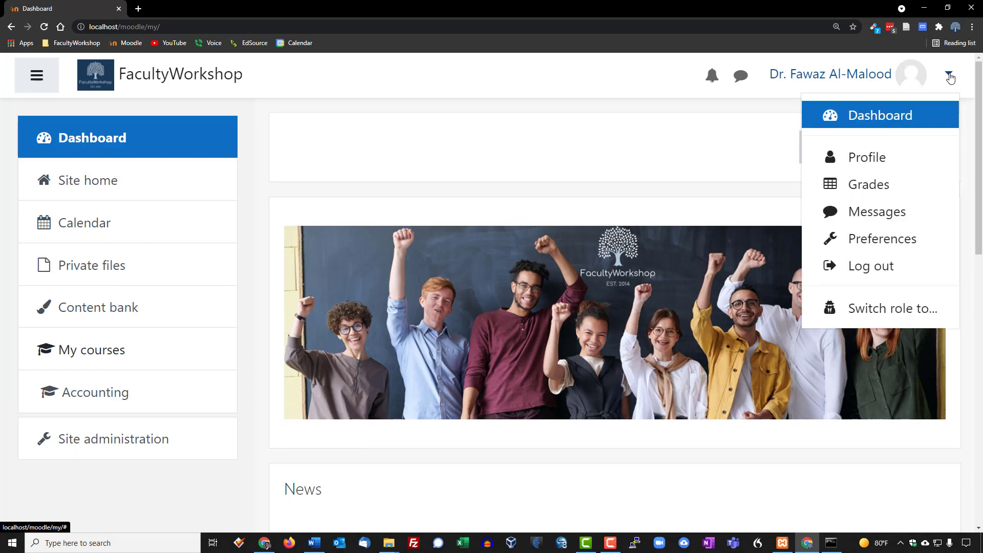
left_click(880, 158)
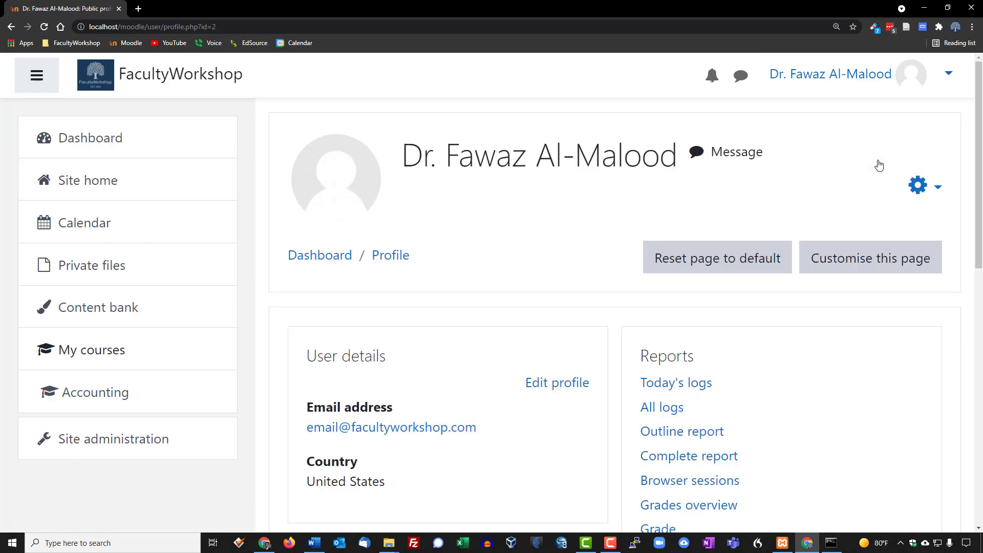
Look over the profile's User details section, highlighting the listed email address.
scroll(553, 211, "down", 1)
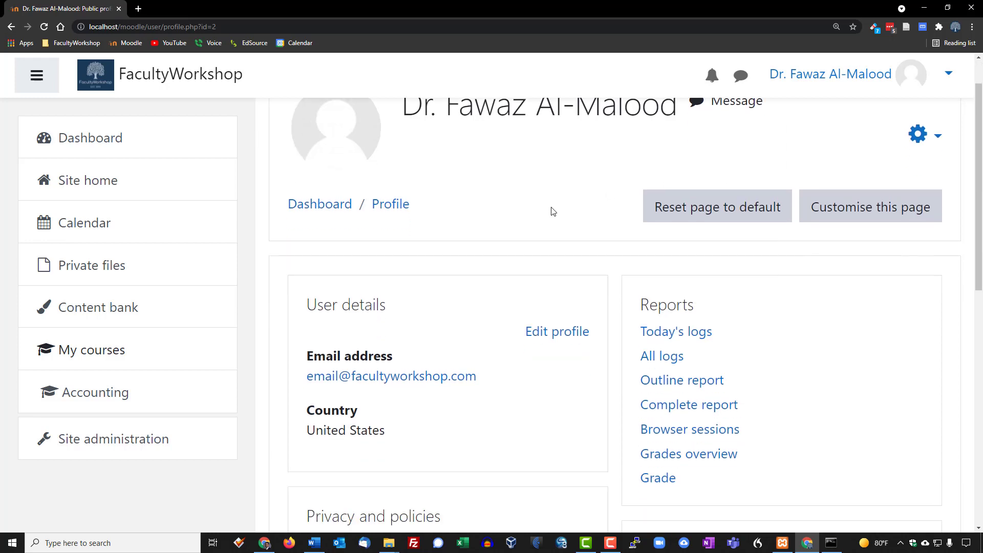
key("ctrl+minus")
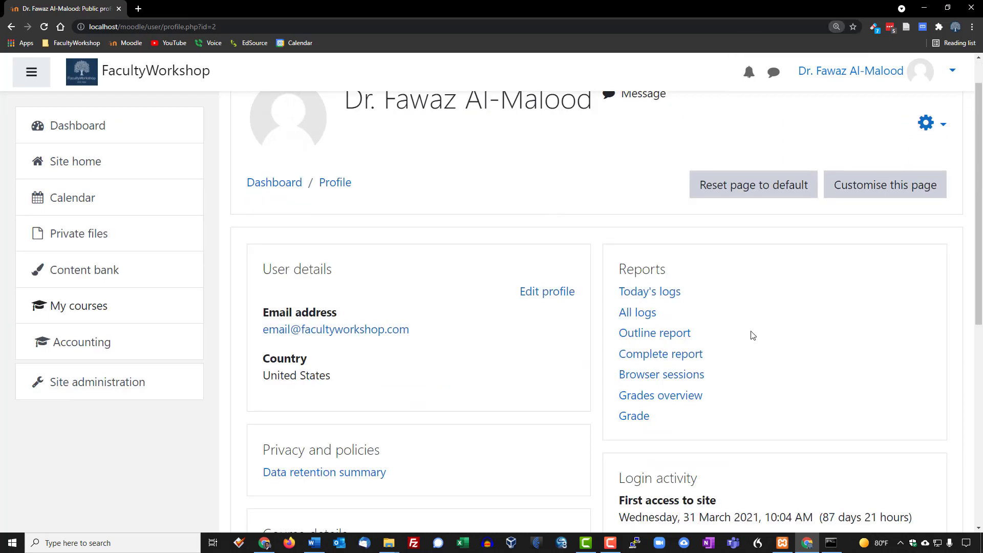
scroll(547, 323, "down", 1)
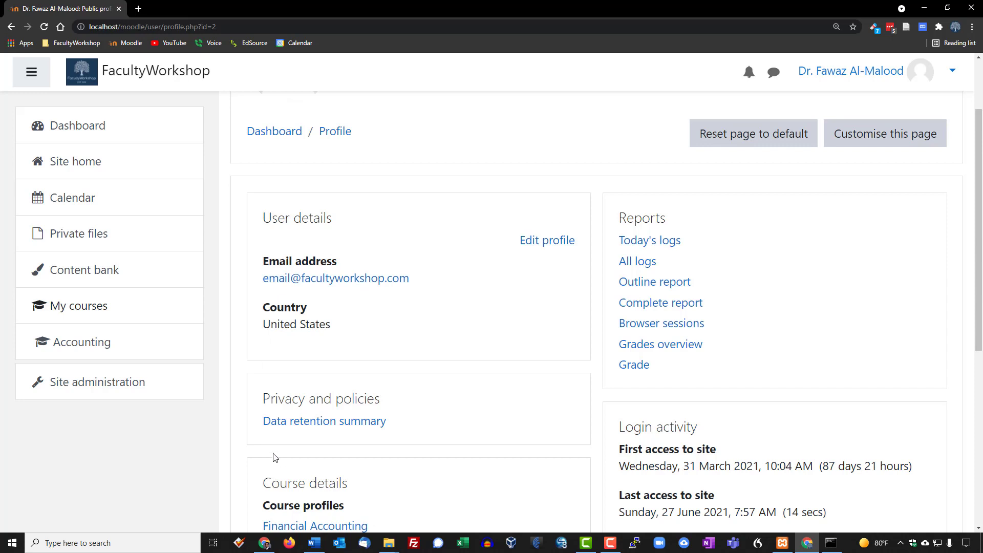
left_click_drag(334, 220, 267, 220)
left_click(417, 214)
left_click_drag(430, 284, 265, 283)
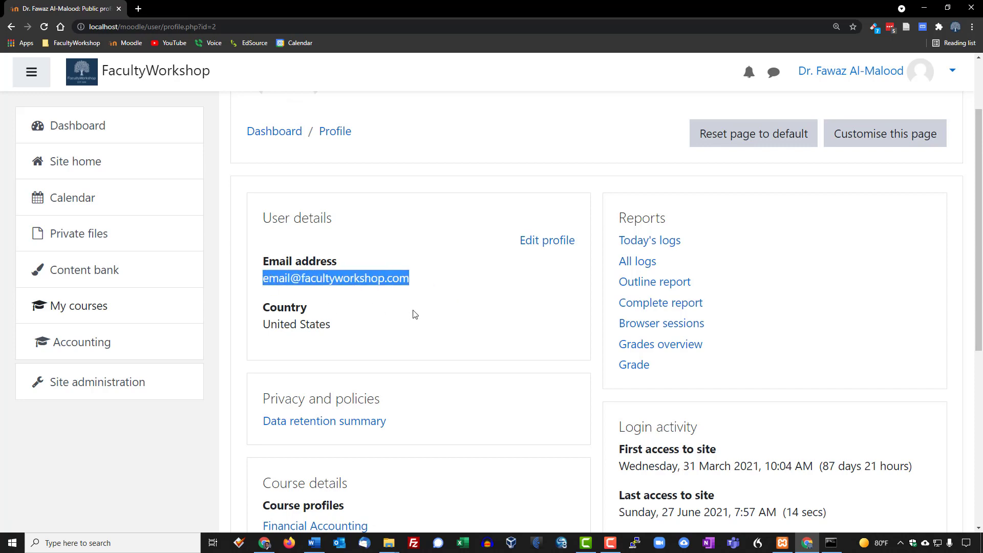
left_click(434, 306)
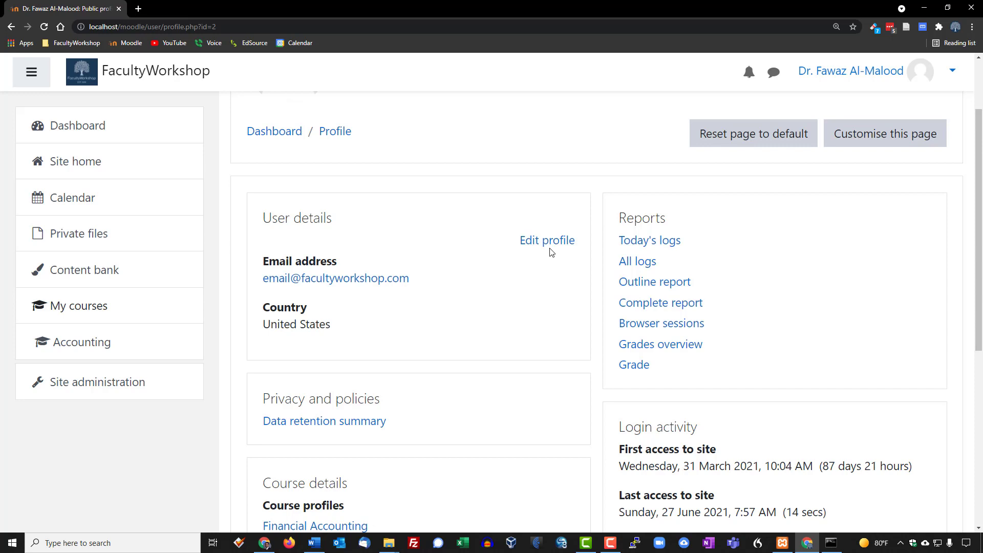
Open the Edit profile form at 125% zoom and scroll to the email settings.
left_click(569, 246)
scroll(657, 218, "down", 2)
scroll(675, 213, "down", 3)
scroll(674, 213, "up", 2)
scroll(677, 214, "down", 2)
key("ctrl+minus")
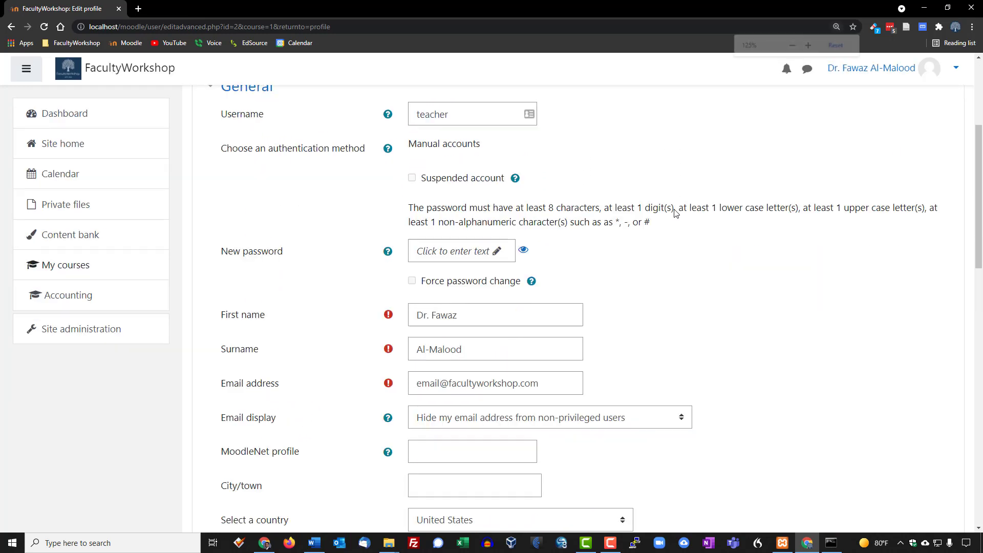
scroll(686, 236, "down", 2)
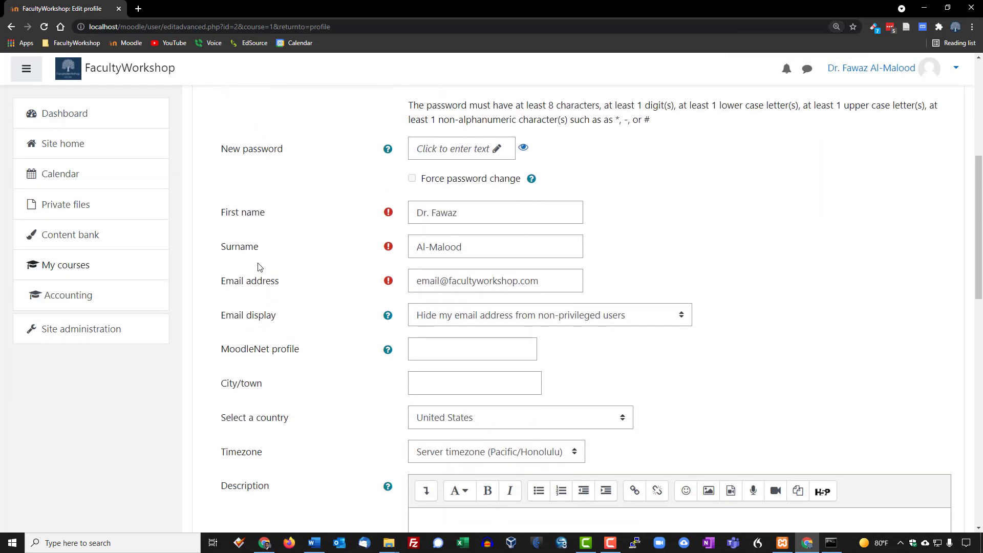
scroll(762, 370, "down", 1)
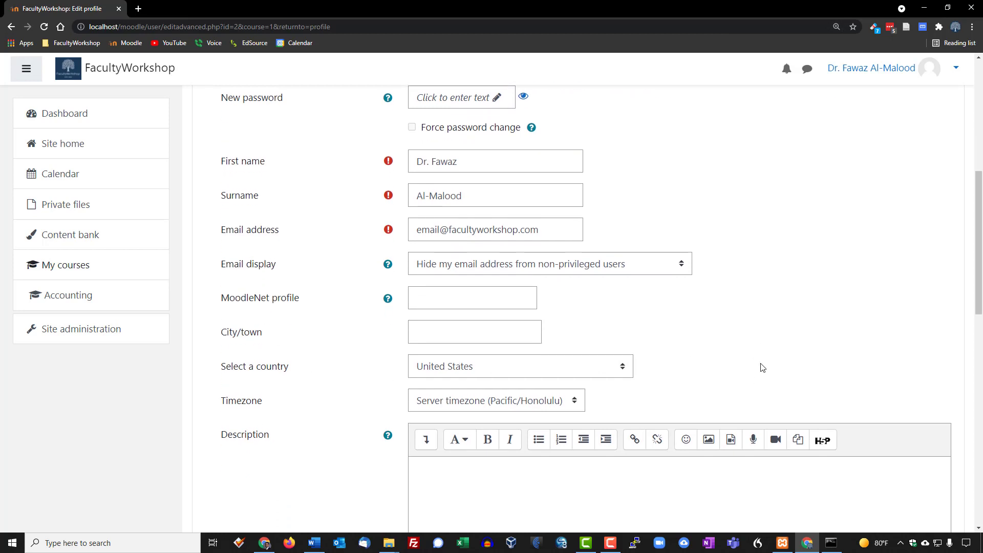
Set Email display to 'Allow only other course participants to see my email address'.
left_click_drag(222, 265, 278, 271)
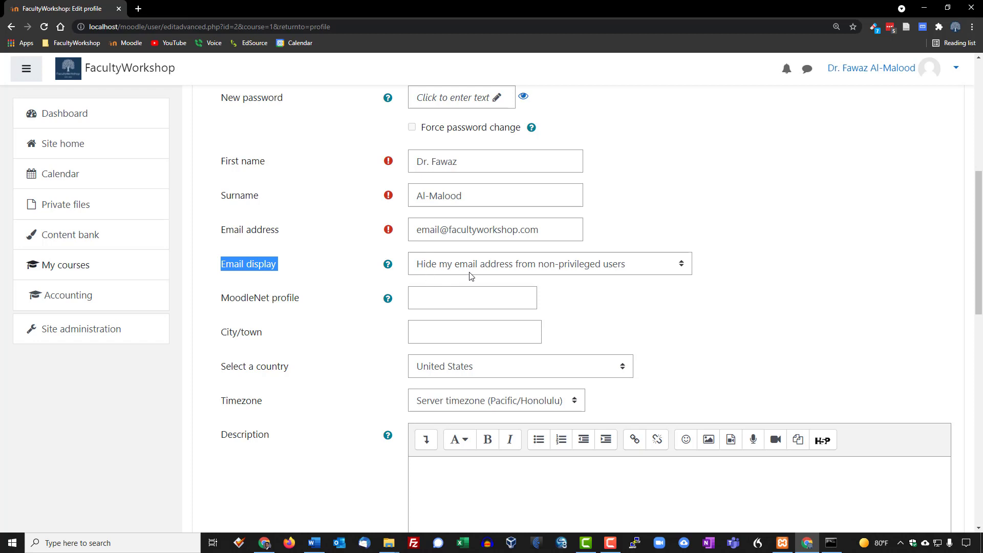
left_click(685, 270)
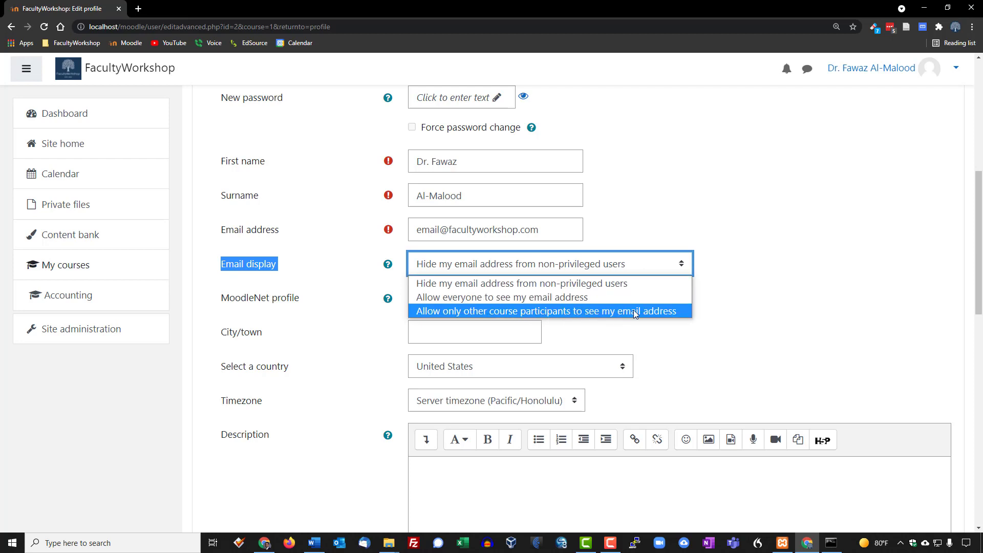
left_click(675, 312)
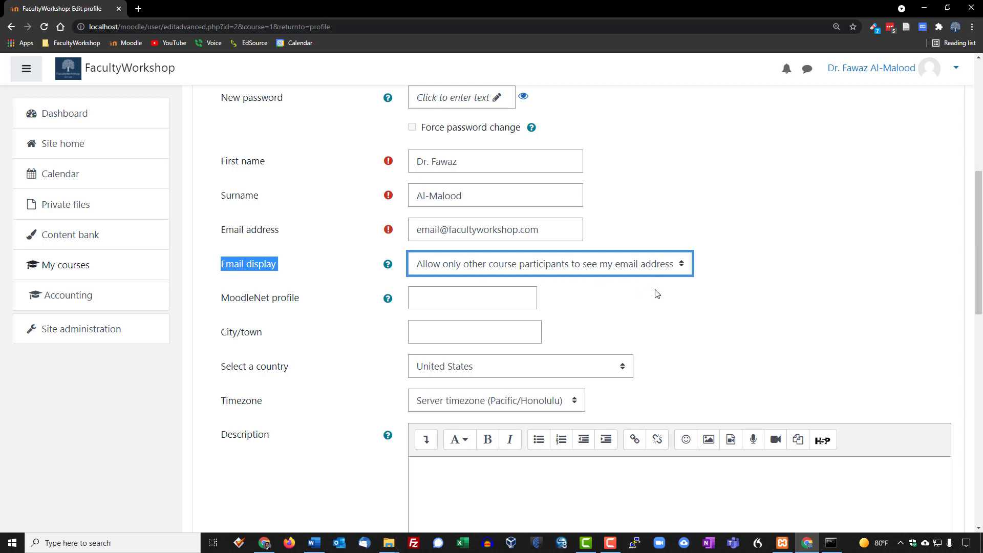
Enter Los Angeles as the City/town.
scroll(657, 294, "down", 1)
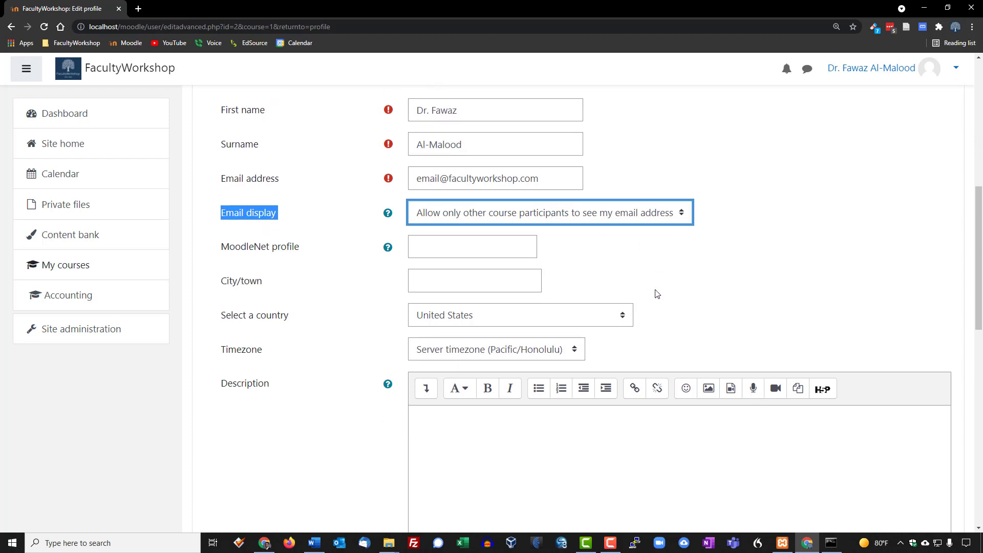
scroll(657, 294, "down", 1)
left_click(425, 229)
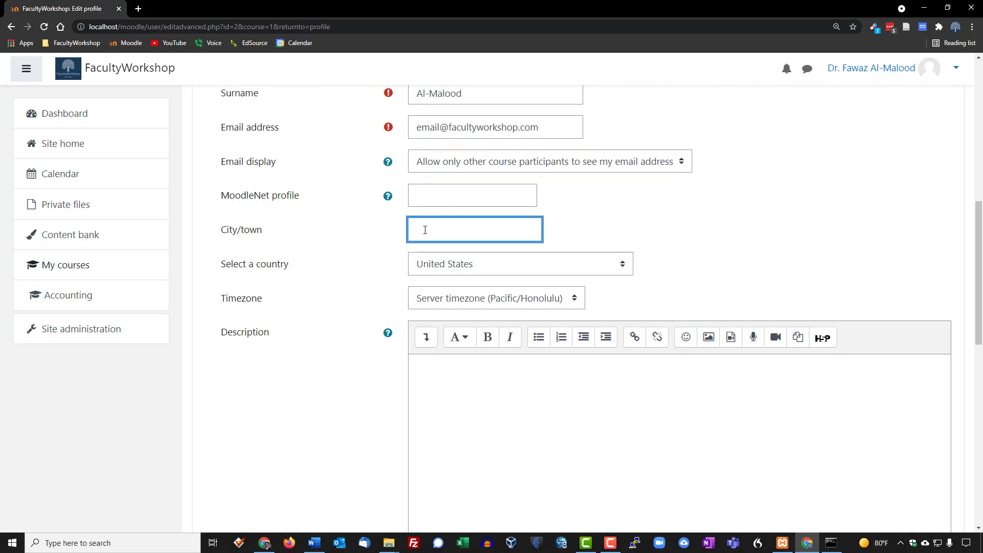
type("Los Angeles")
Expand the Description editor toolbar to show all its formatting buttons.
scroll(789, 264, "down", 1)
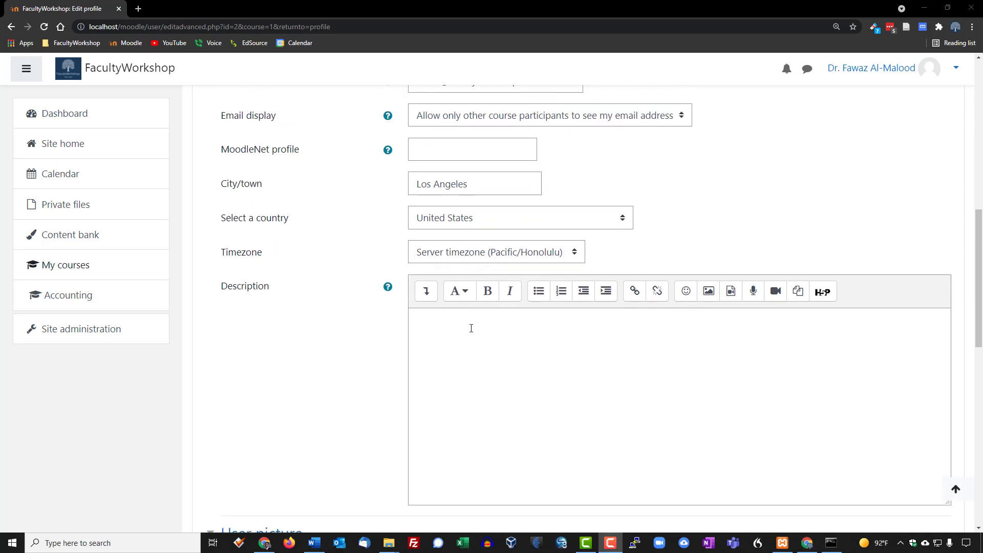
left_click(427, 292)
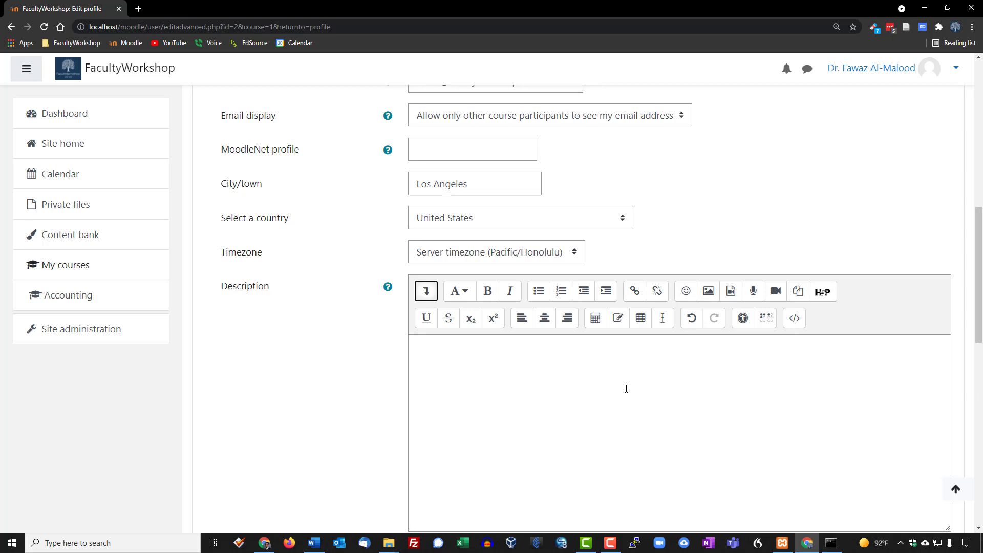
scroll(627, 387, "down", 1)
scroll(628, 386, "down", 1)
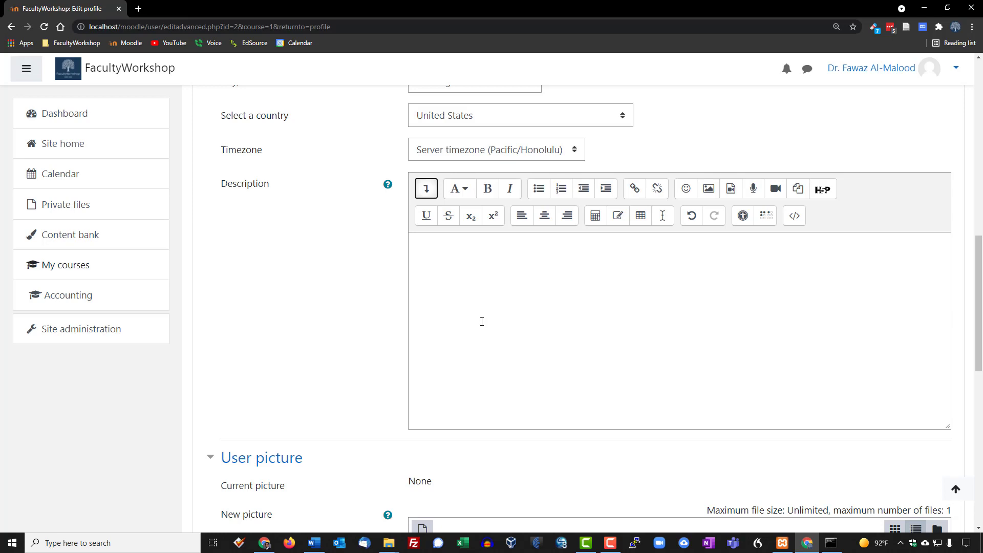
Delete the FacultyWorkshop bullet from the bio's Social Media list in Word.
left_click(314, 543)
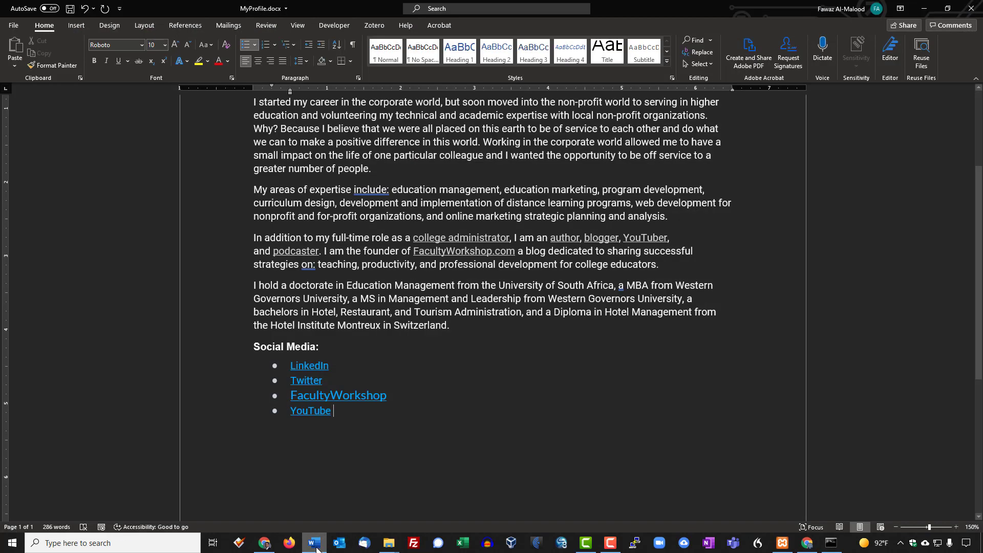
scroll(471, 333, "up", 3)
scroll(471, 333, "down", 1)
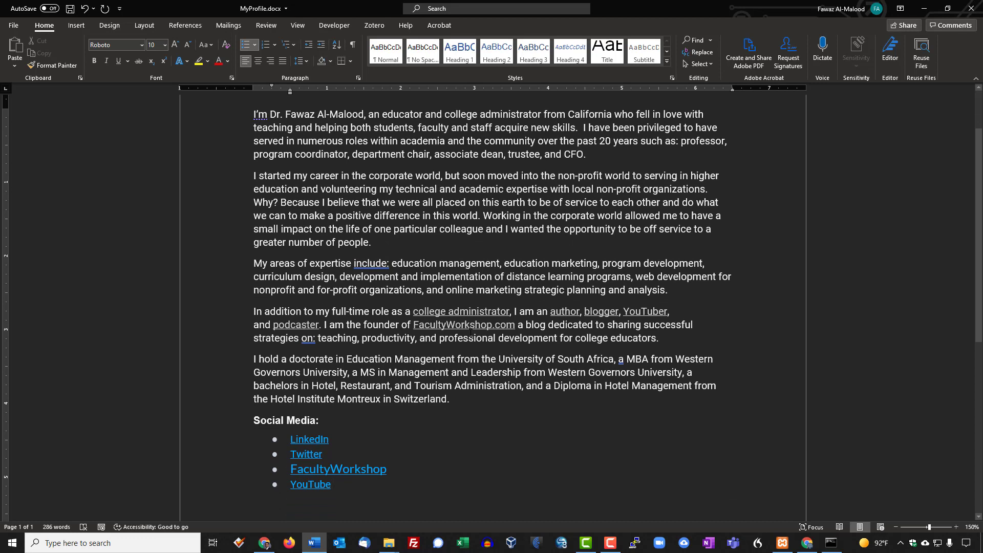
scroll(471, 333, "down", 1)
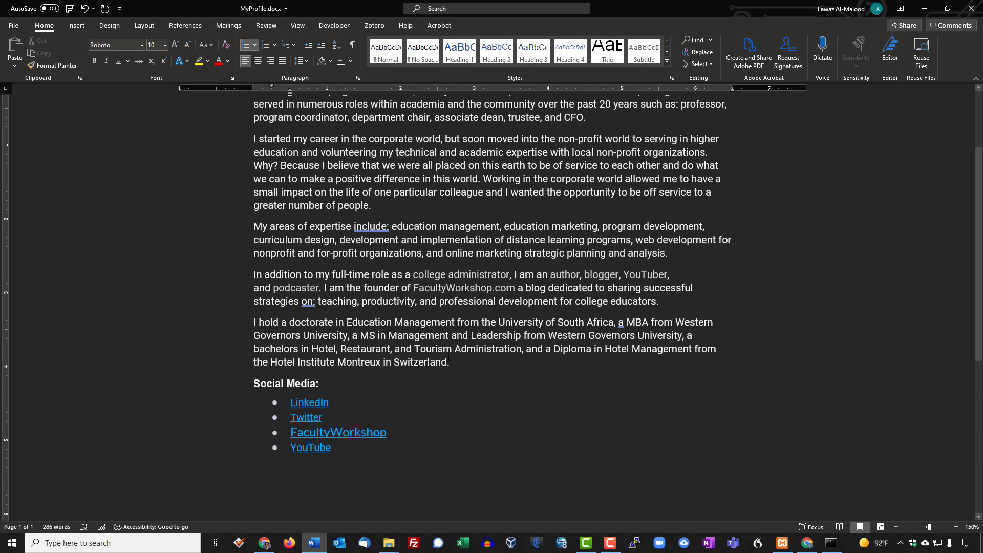
left_click_drag(403, 434, 288, 434)
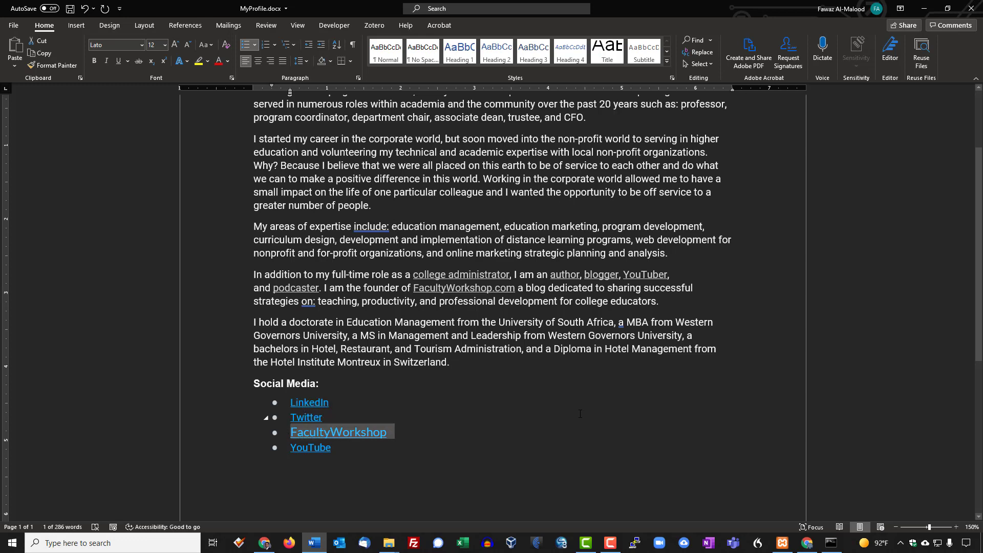
key("Delete")
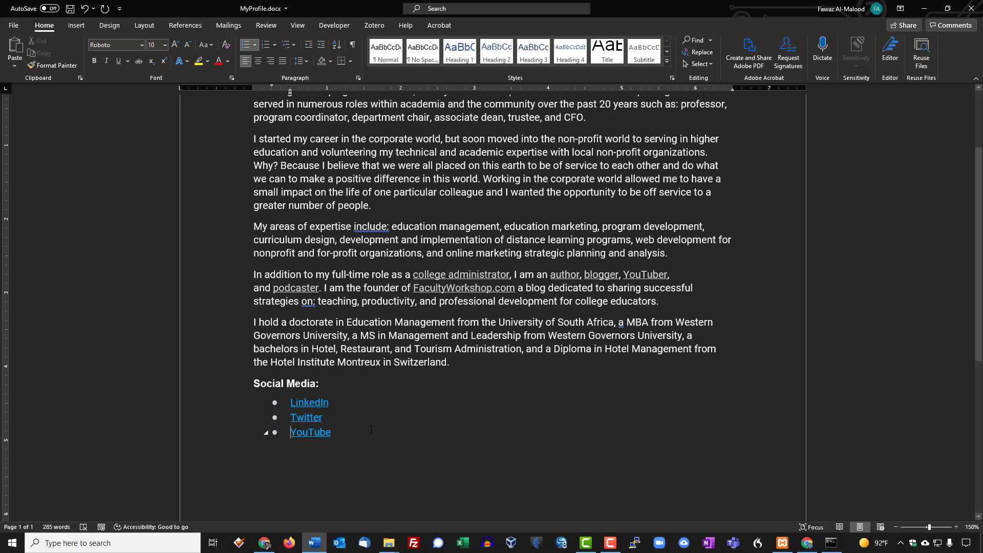
Copy the entire bio text and get Word out of the way.
scroll(384, 418, "up", 3)
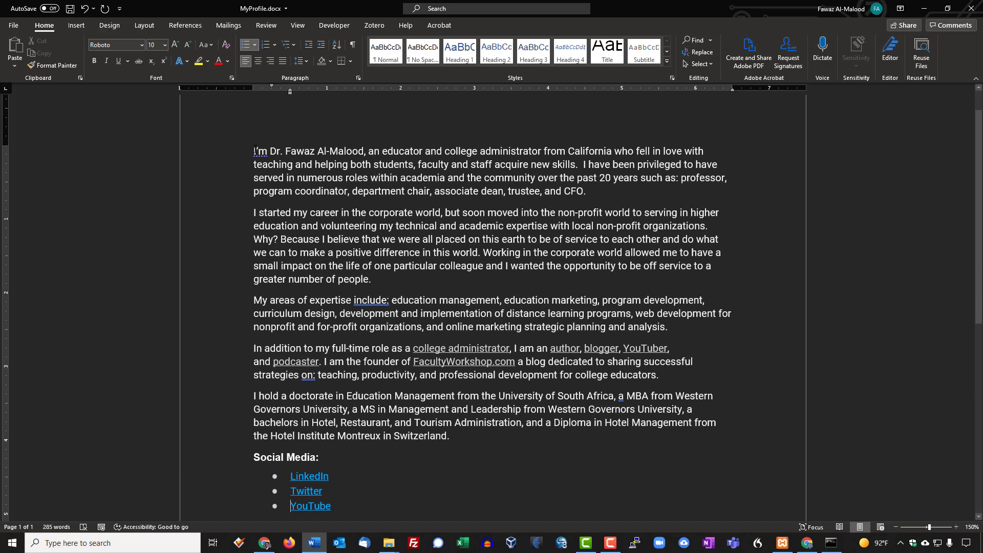
left_click_drag(255, 151, 338, 514)
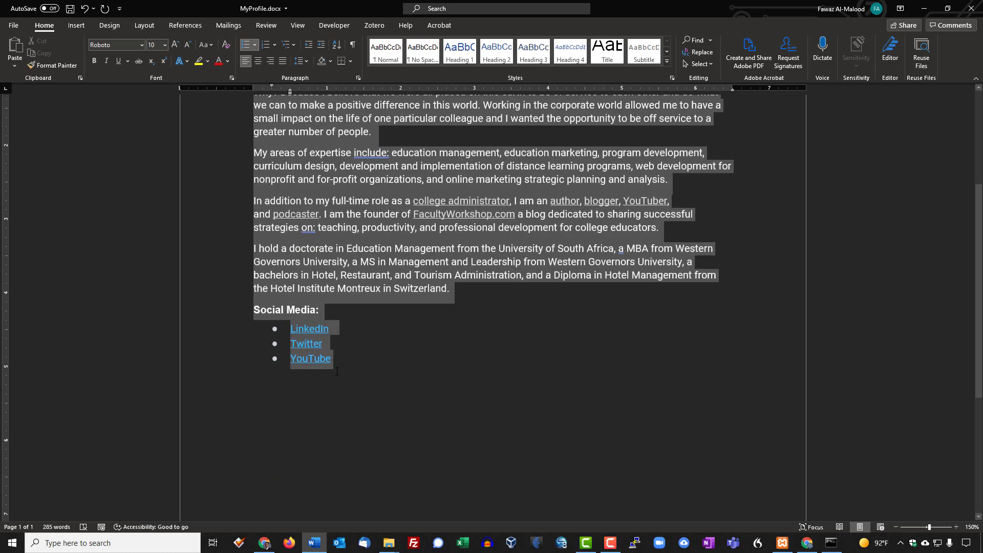
right_click(316, 226)
left_click(367, 242)
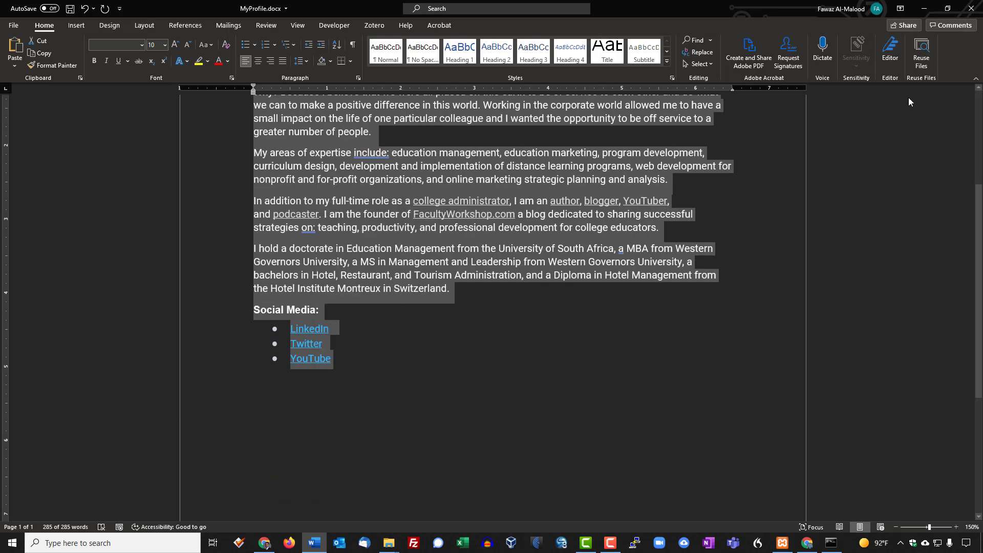
left_click(923, 10)
Paste the copied bio into the empty Description field.
left_click(468, 253)
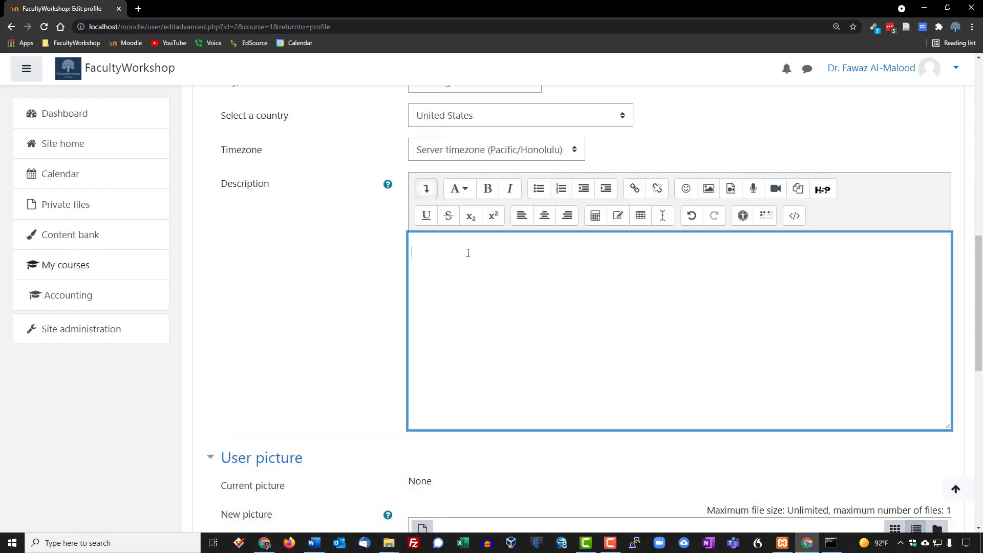
right_click(468, 253)
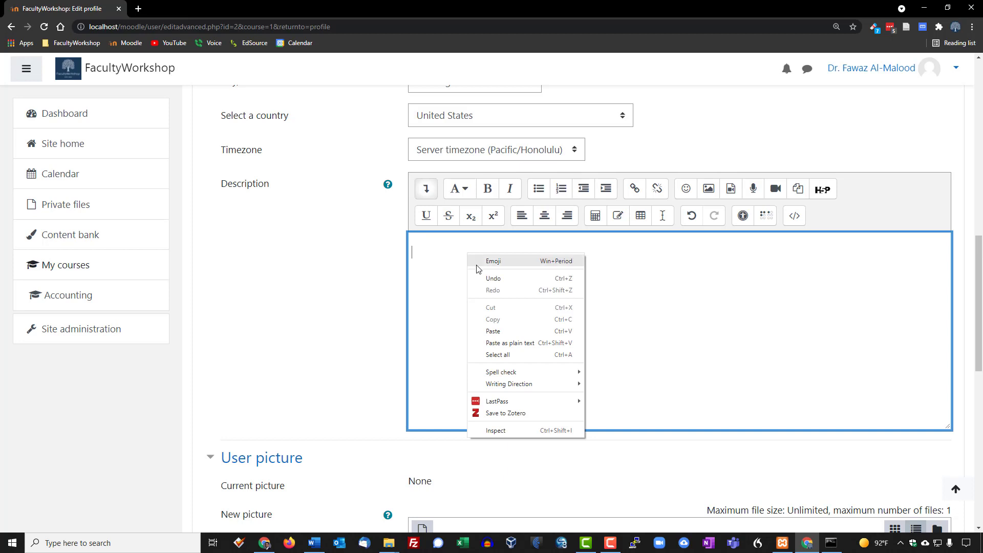
left_click(500, 332)
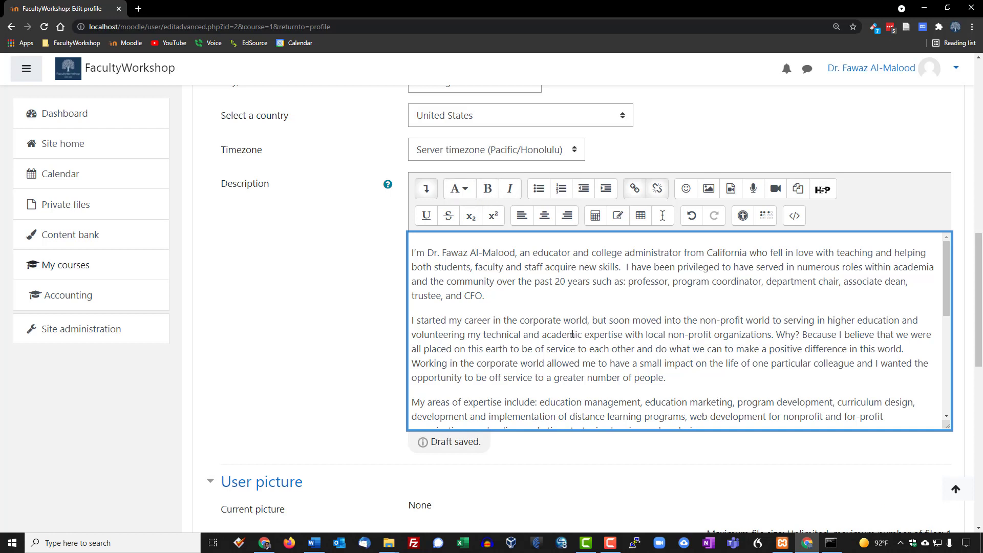
Make the LinkedIn, Twitter and YouTube lines a bulleted list, removing stray dots and spaces.
scroll(573, 334, "down", 3)
scroll(573, 333, "down", 2)
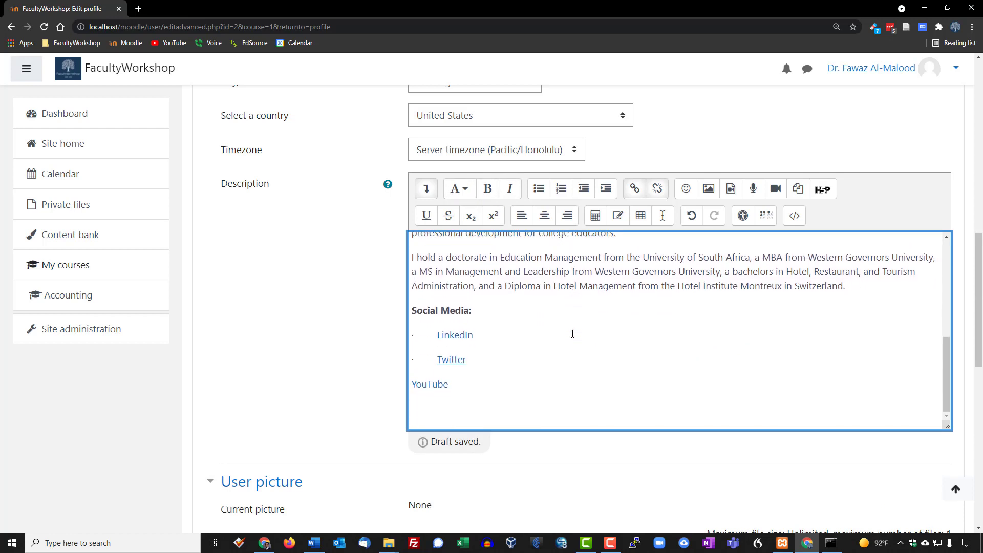
left_click_drag(449, 384, 410, 333)
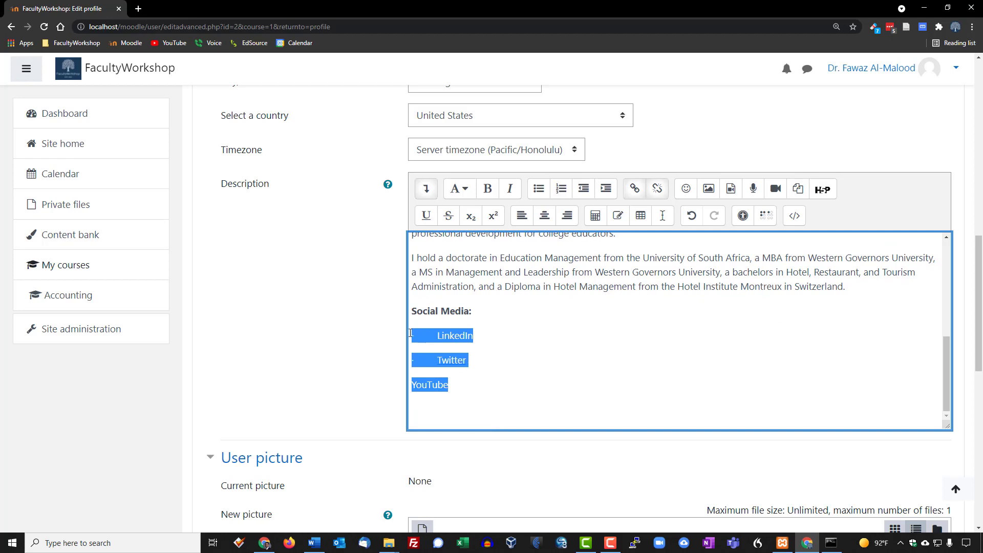
left_click(540, 190)
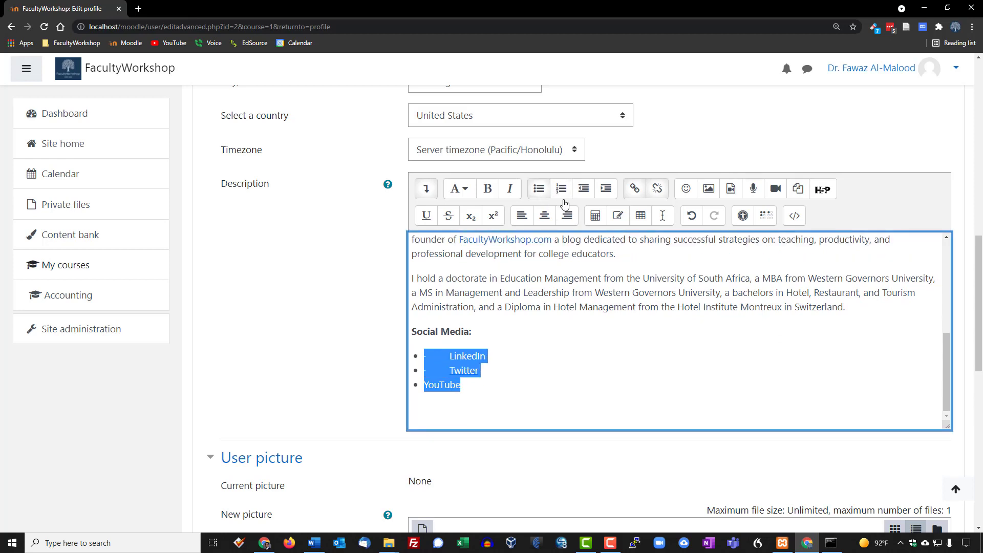
key("Left")
key("Delete")
key("Delete")
key("Delete")
key("Delete")
key("Delete")
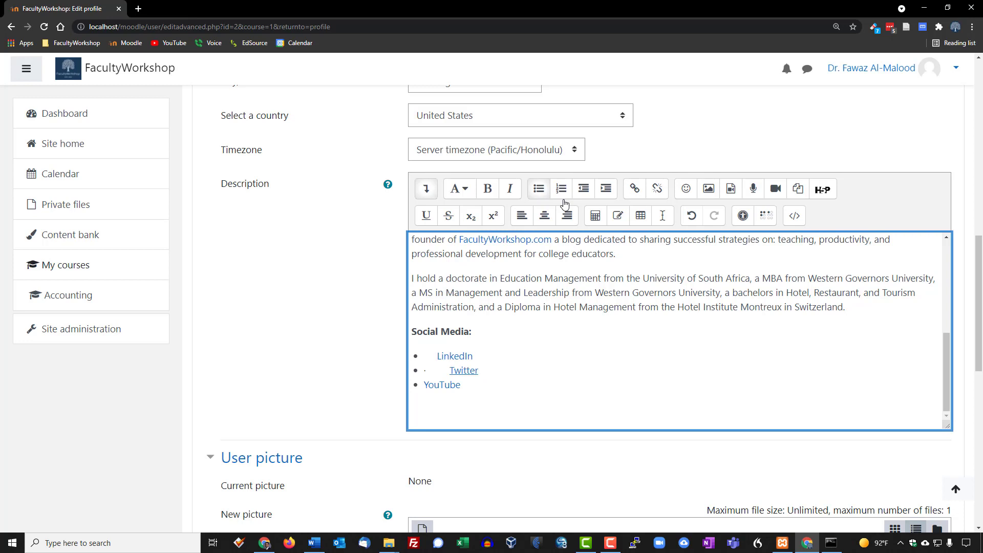
key("Delete")
key("Delete")
key("Delete")
key("Delete")
key("Down")
key("Delete")
key("Delete")
key("Delete")
key("Delete")
key("Delete")
key("Delete")
key("Delete")
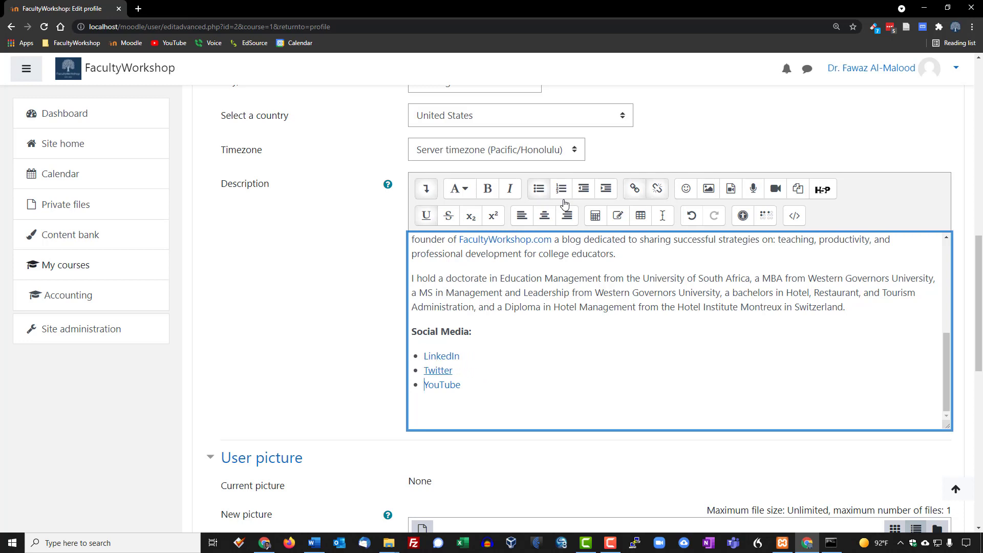
key("Up")
key("Up")
left_click(264, 544)
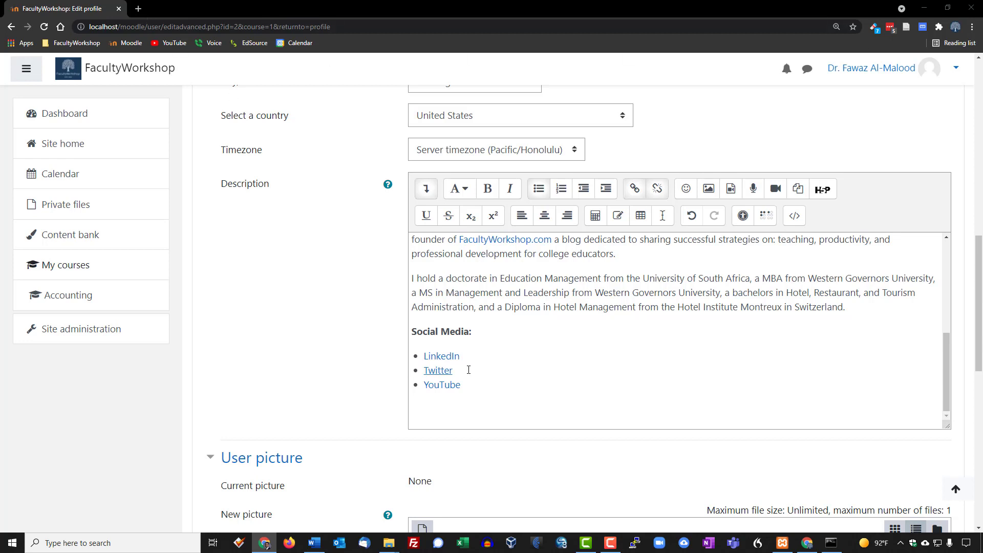
Open IconArchive in a new tab and search for 'twitter' icons.
left_click(139, 9)
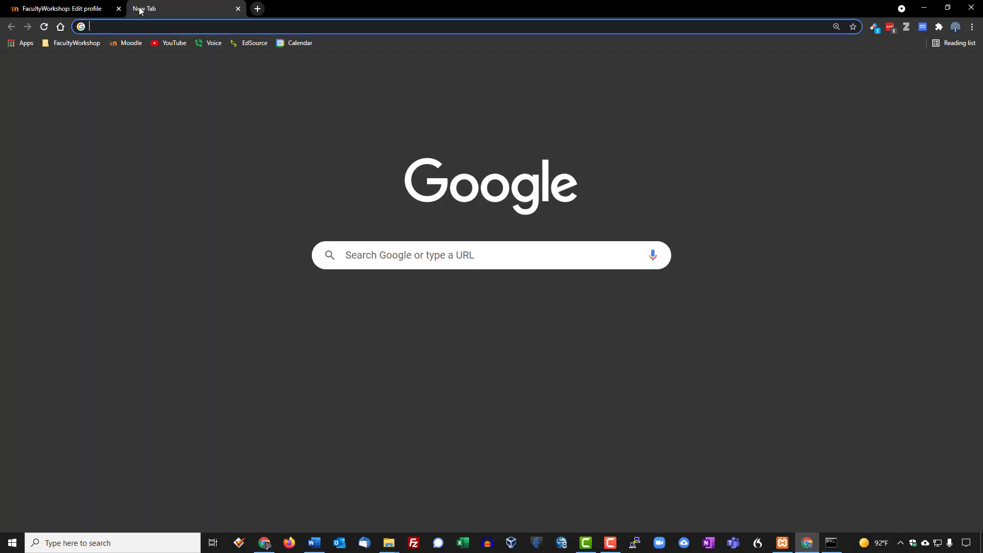
key("ctrl+v")
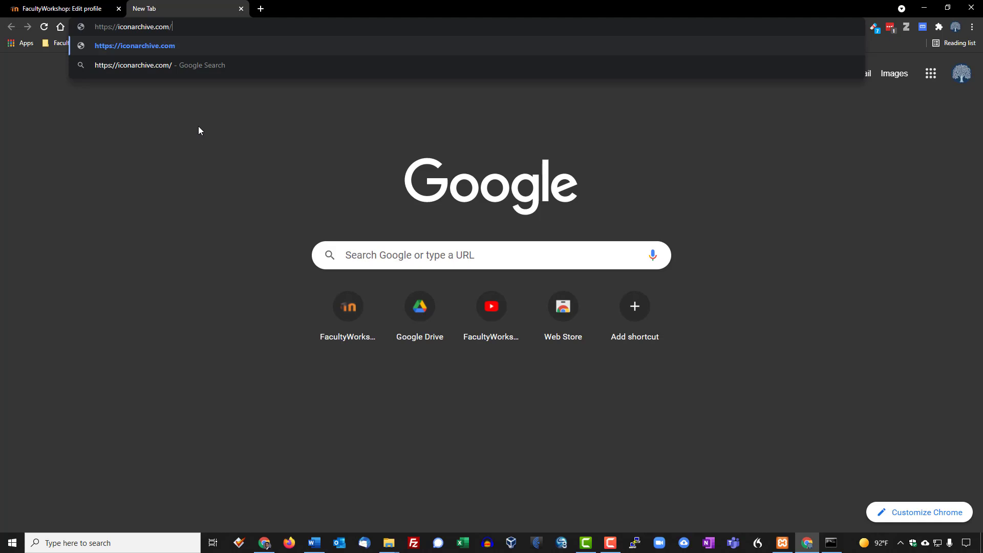
key("Return")
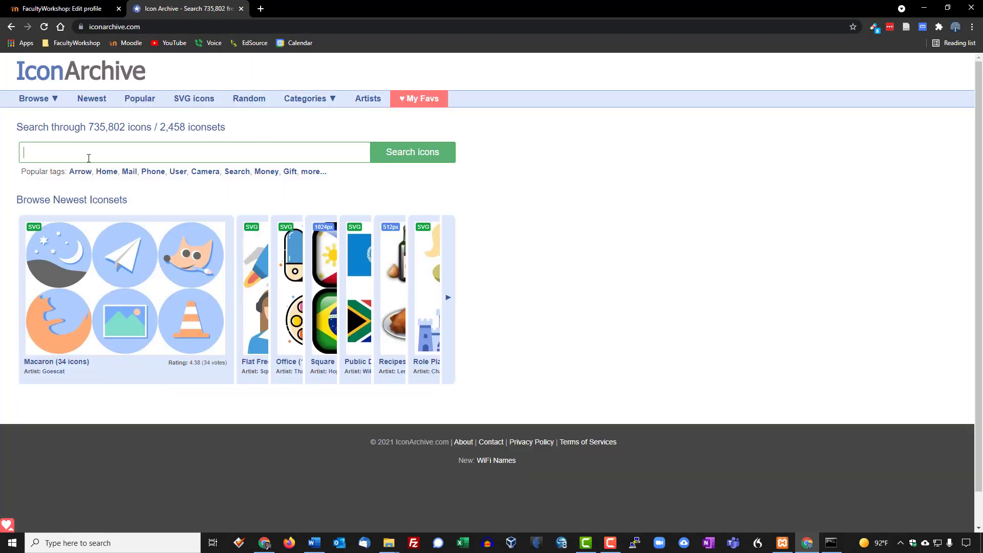
left_click(82, 152)
type("twitter")
key("Return")
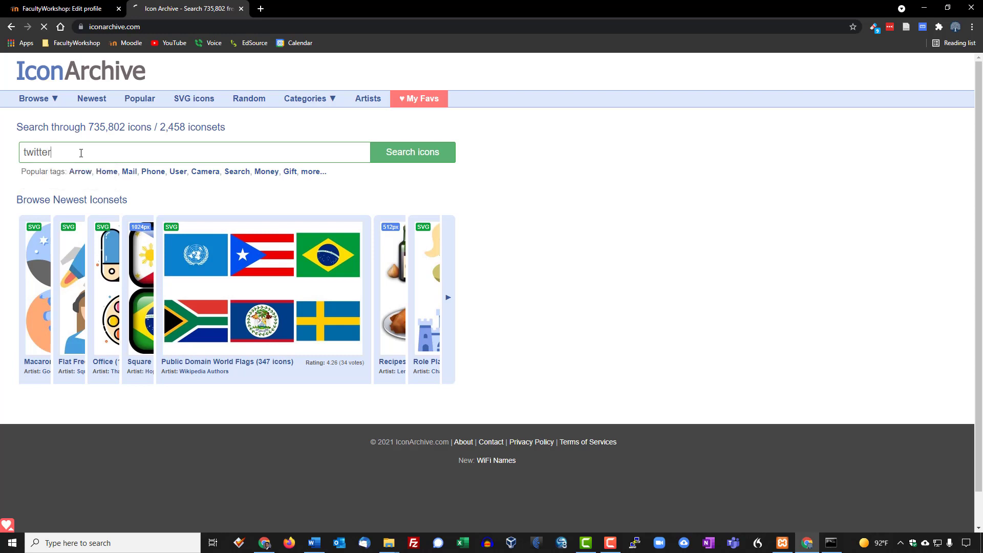
Show more results per page and open the square light-blue Metro Twitter icon's page.
scroll(540, 158, "down", 2)
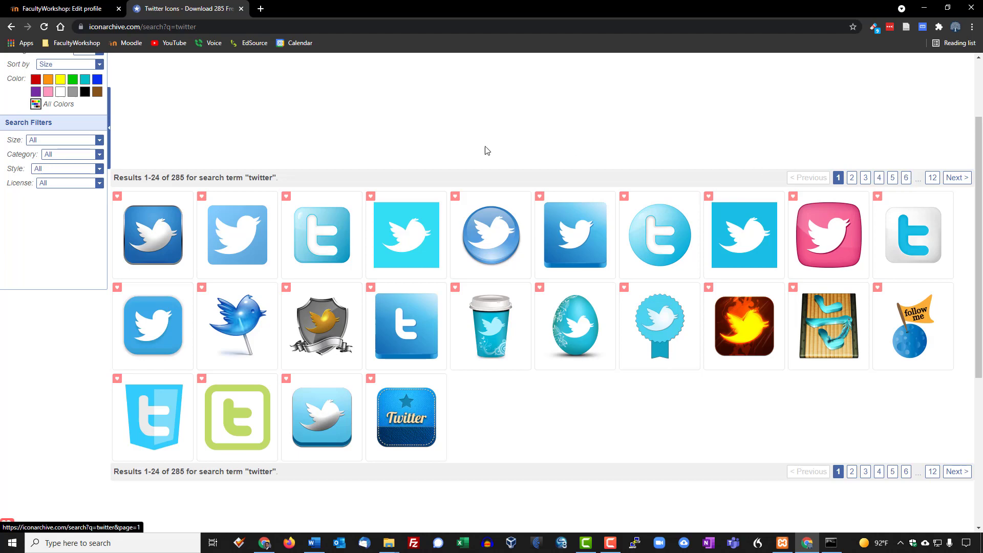
scroll(474, 146, "up", 2)
scroll(442, 143, "down", 1)
scroll(441, 143, "up", 1)
left_click(84, 167)
scroll(241, 182, "up", 3, "ctrl")
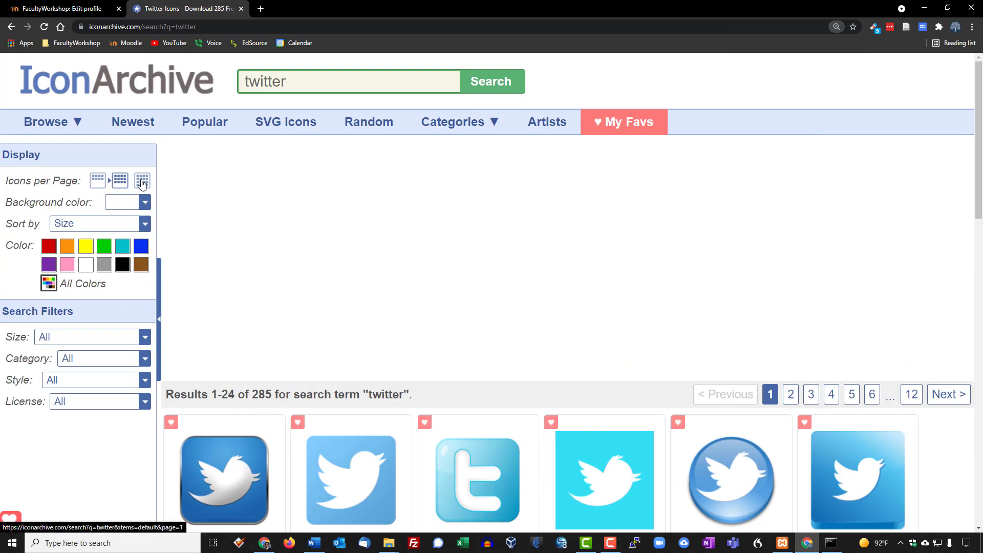
left_click(144, 182)
scroll(282, 202, "down", 3)
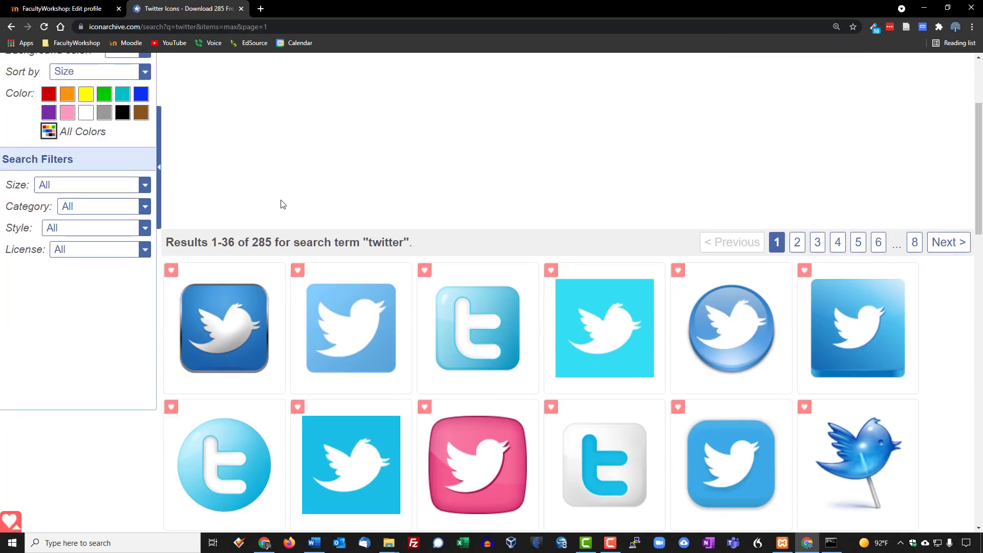
scroll(287, 197, "down", 3, "ctrl")
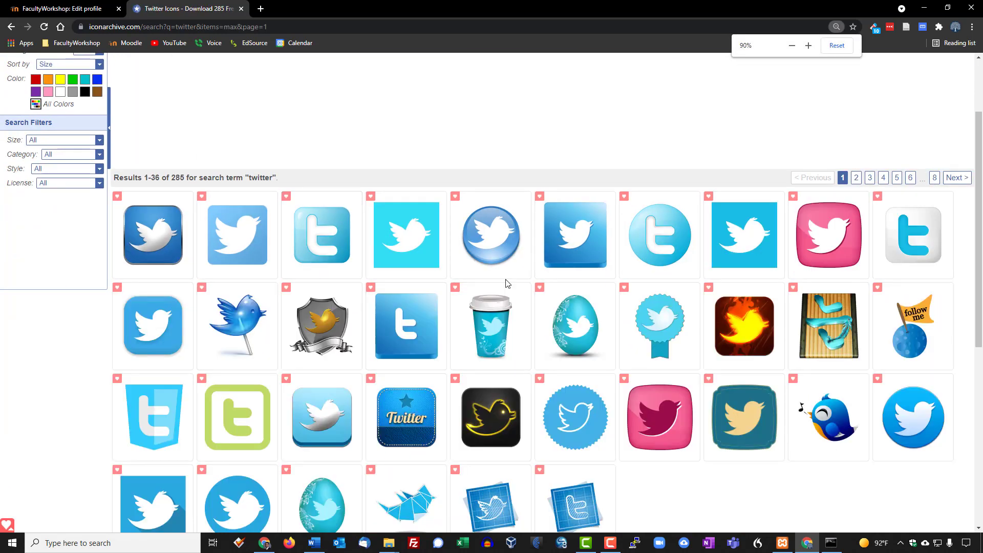
scroll(504, 282, "down", 1, "ctrl")
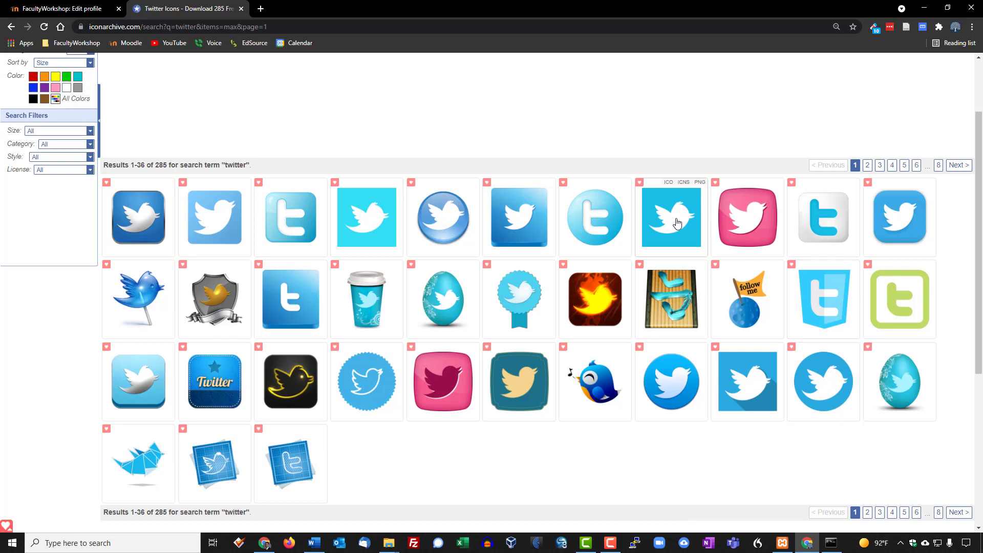
left_click(677, 224)
Save the 48-pixel icon to Downloads as Web-Twitter-alt-2-Metro-icon.png.
scroll(94, 306, "down", 4)
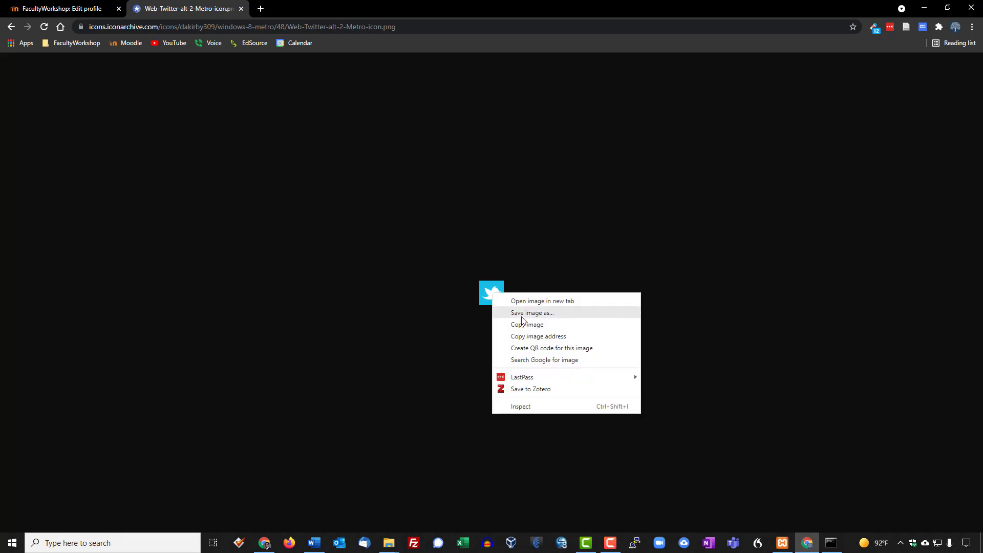
left_click(556, 317)
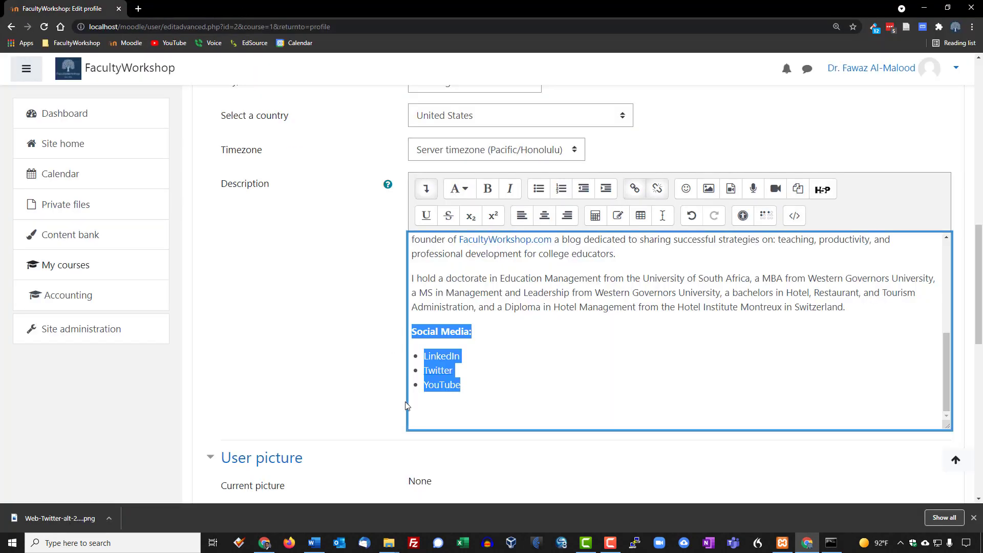
Drag Web-Twitter-alt-2-Metro-icon.png from the Downloads window into the description after 'Social Media:'.
left_click(517, 396)
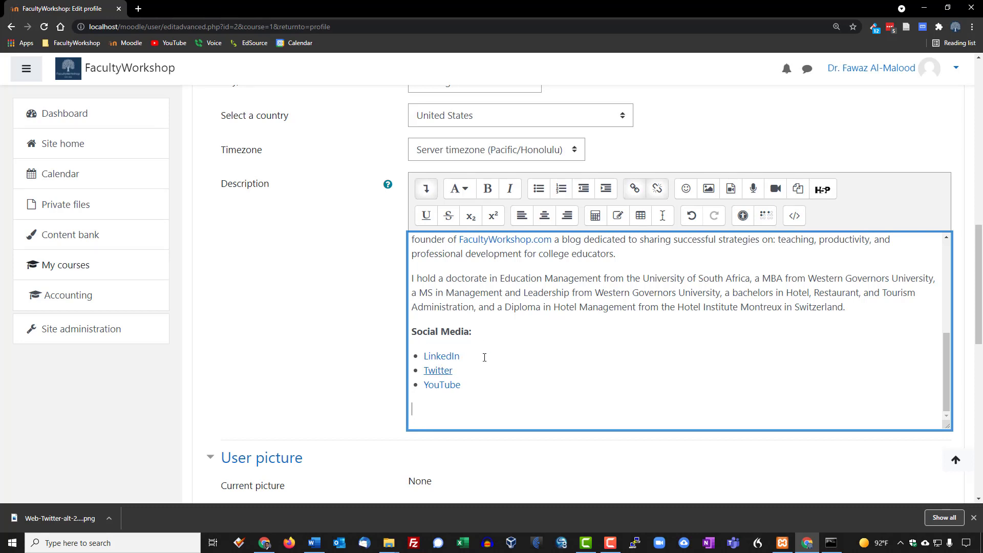
left_click(501, 333)
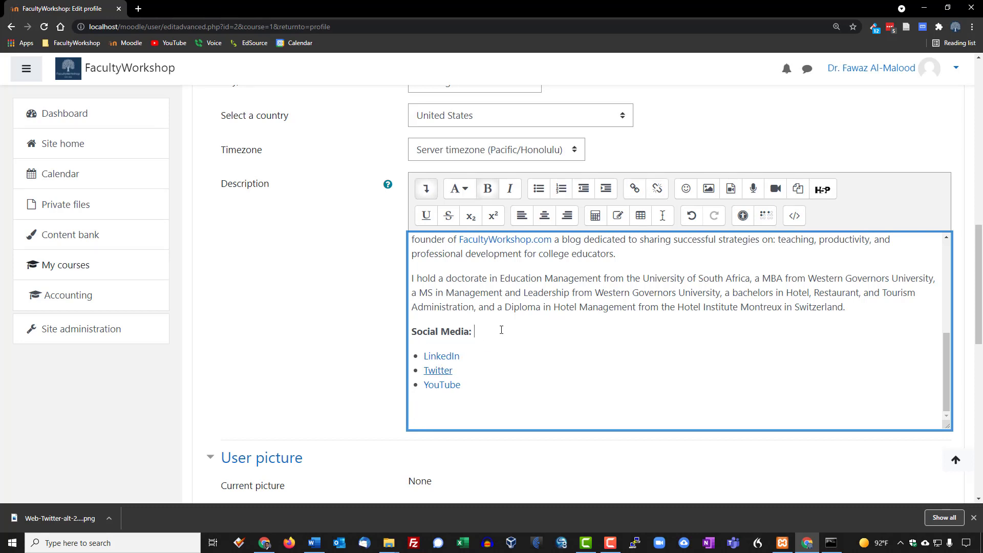
left_click(390, 544)
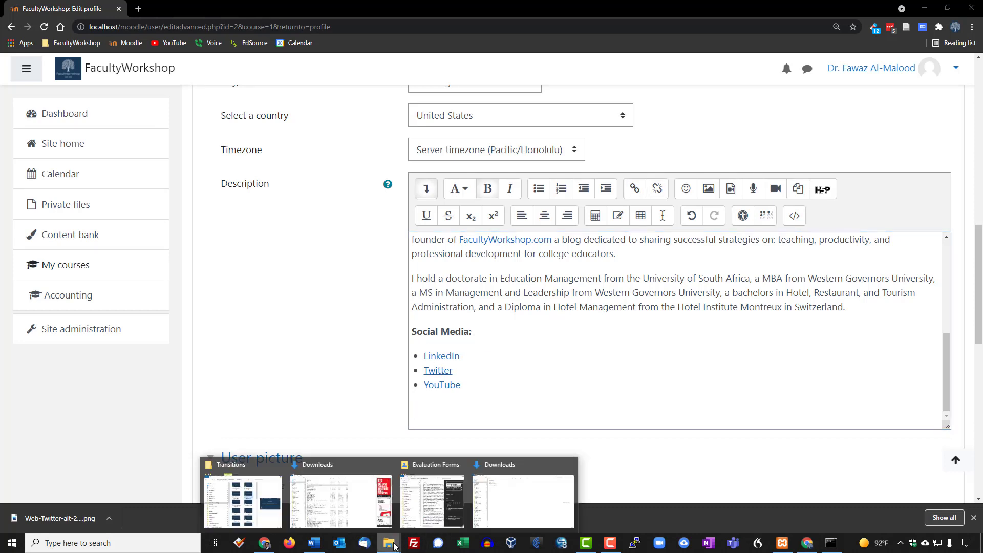
left_click(494, 501)
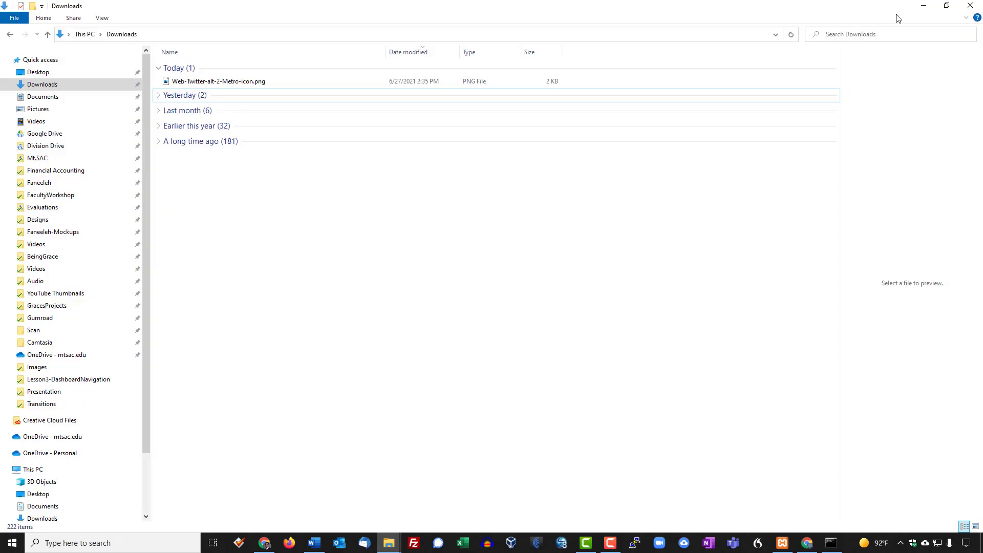
left_click(949, 8)
left_click_drag(552, 50, 779, 97)
left_click(837, 173)
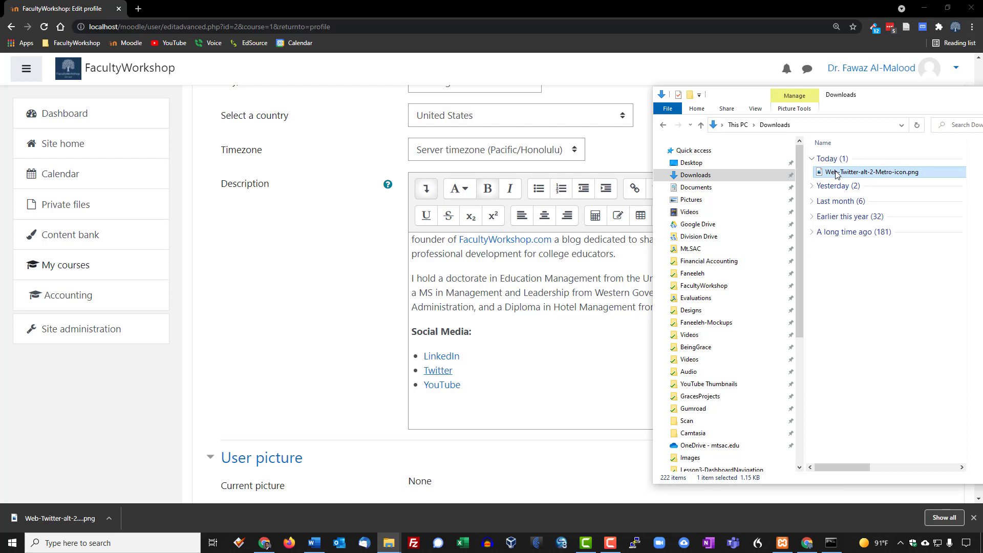
left_click_drag(837, 174, 488, 340)
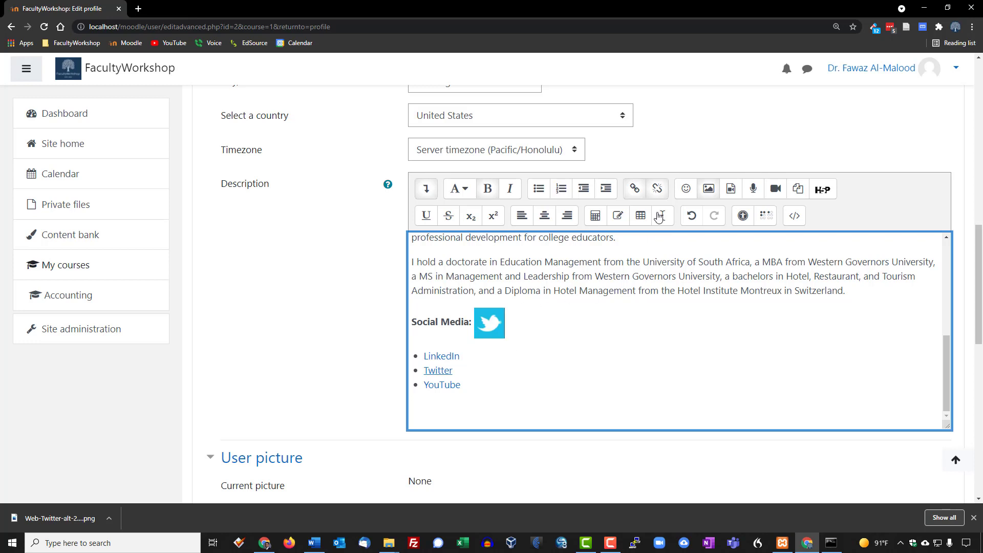
Select the Twitter icon, dismiss the Create link dialog unused, and delete the image.
left_click(487, 326)
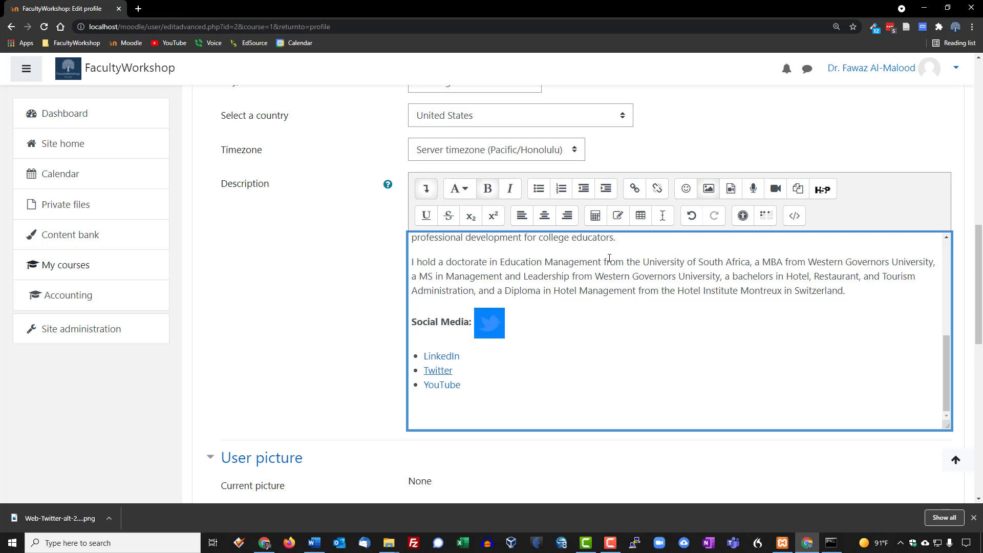
left_click(538, 327)
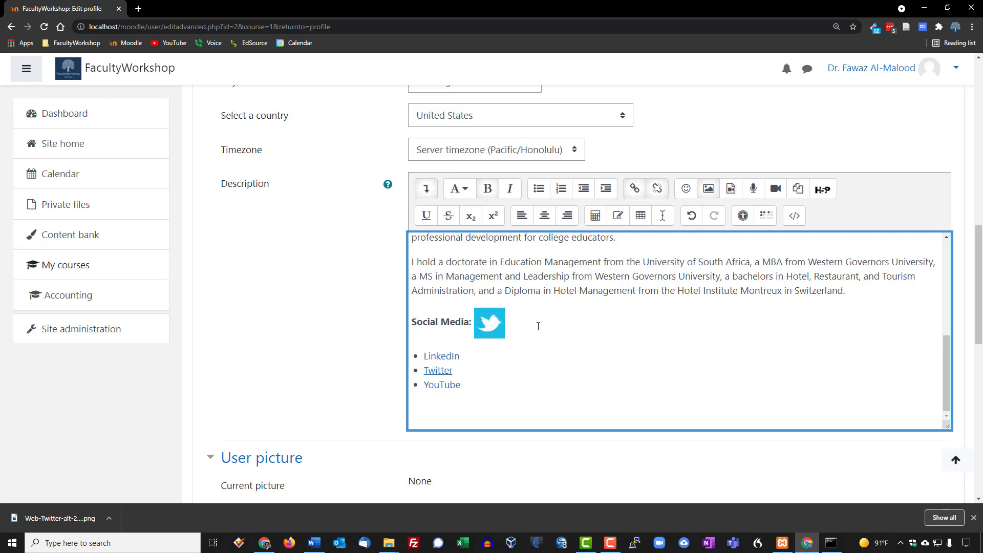
left_click(491, 326)
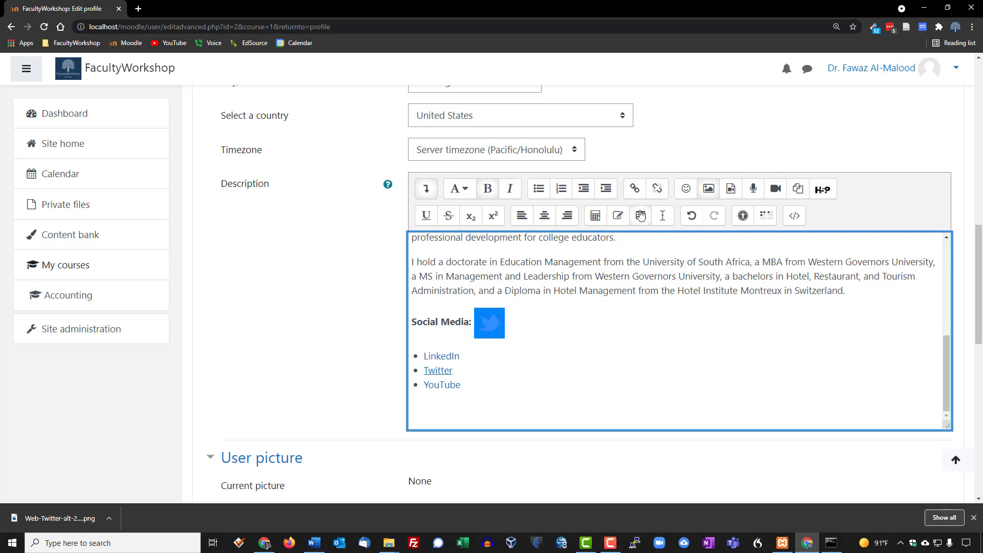
left_click(635, 190)
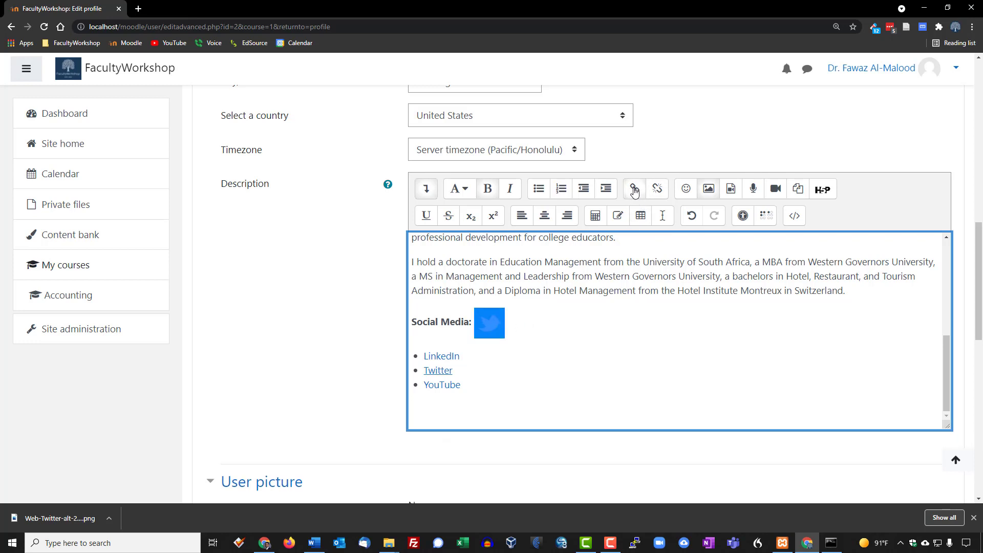
left_click(635, 190)
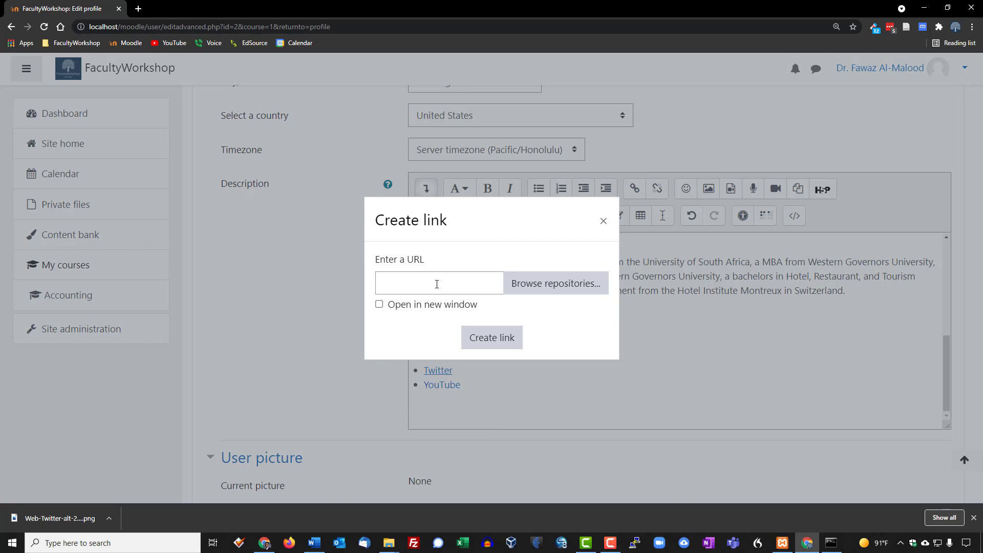
left_click(603, 221)
left_click(492, 328)
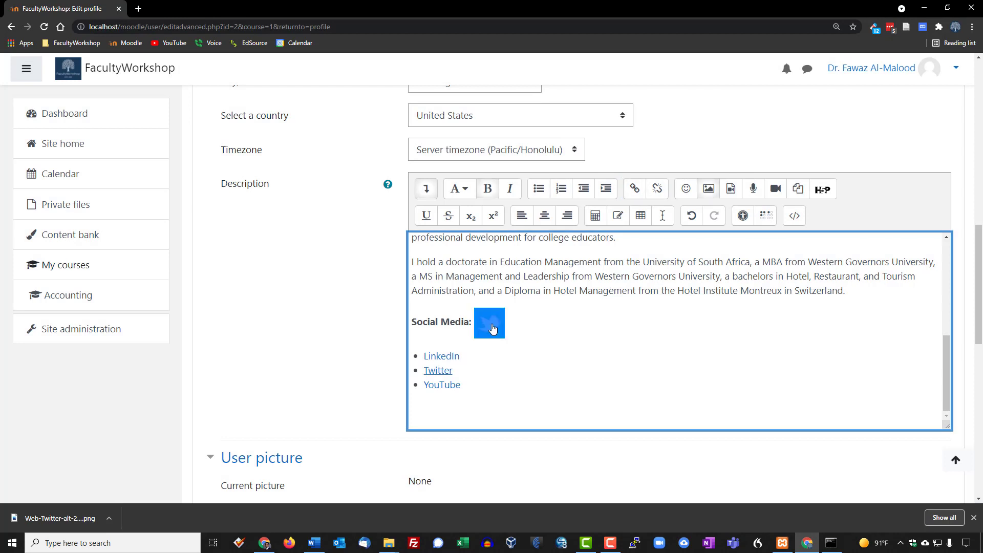
key("Delete")
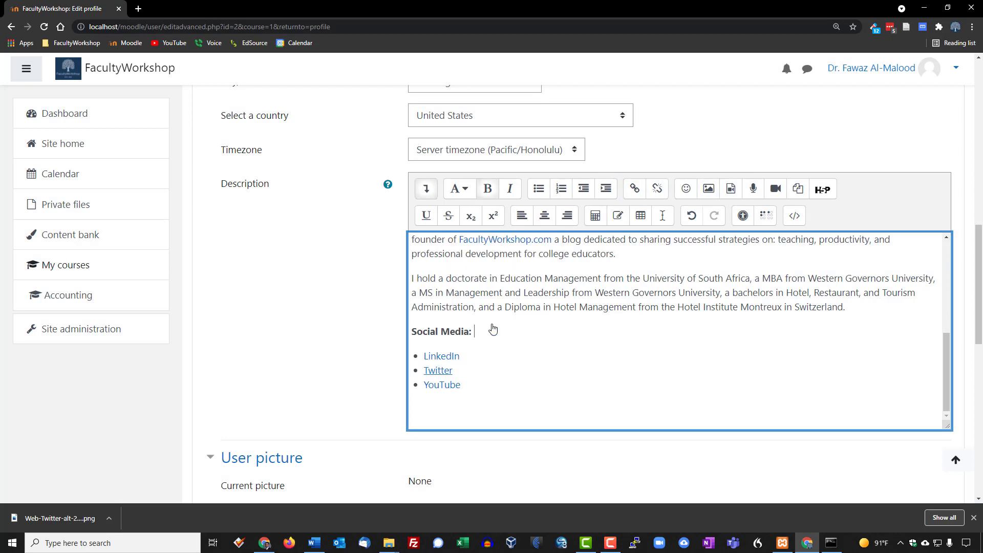
Drop profile~1.jpg into the User picture area as the new picture.
scroll(437, 406, "down", 1)
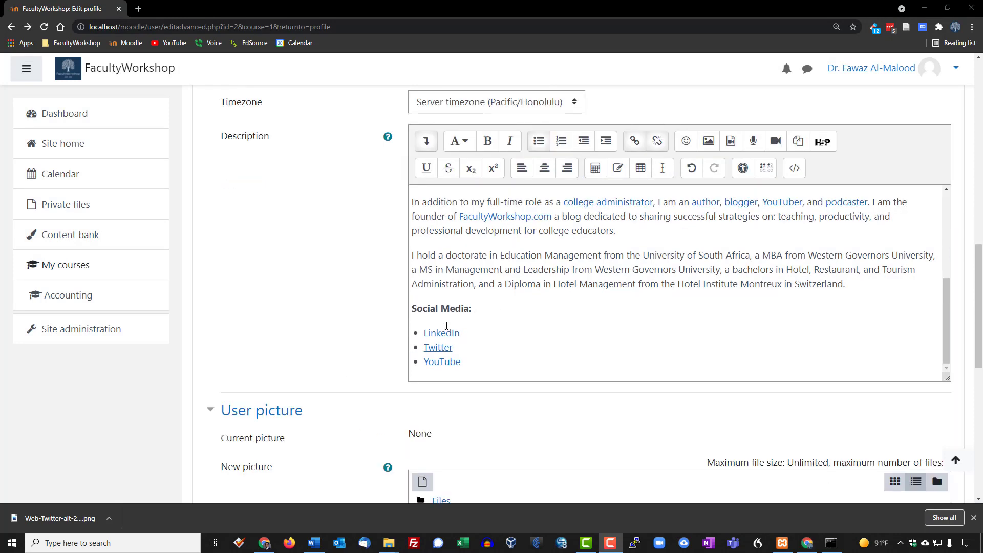
scroll(377, 313, "down", 3)
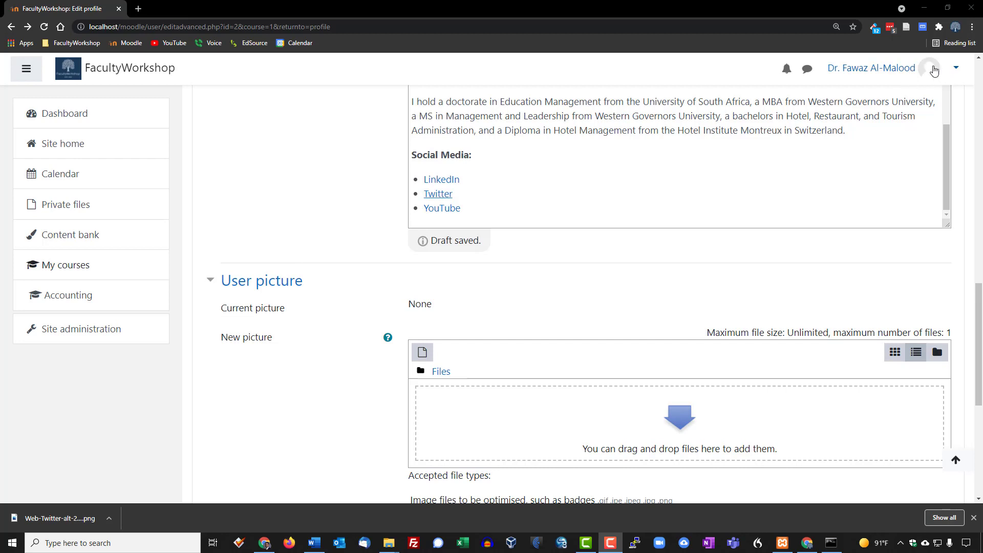
scroll(800, 355, "down", 1)
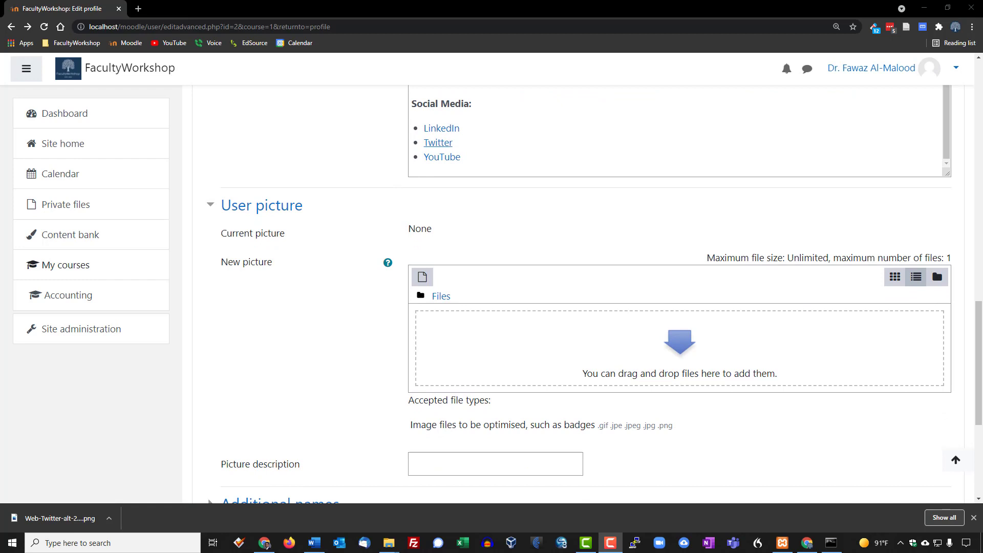
left_click_drag(982, 370, 469, 359)
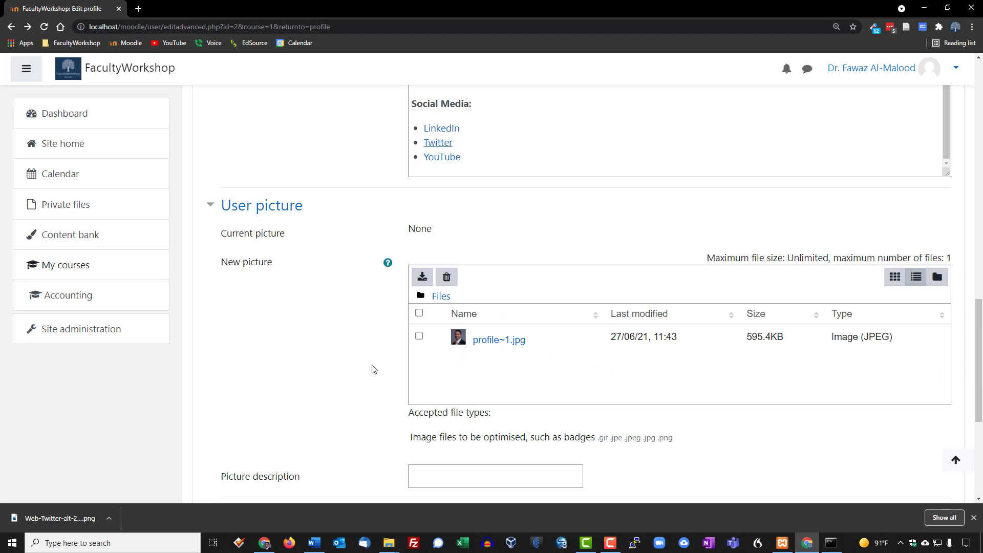
Set the picture description to "teacher's photo".
scroll(373, 367, "down", 5)
left_click(410, 222)
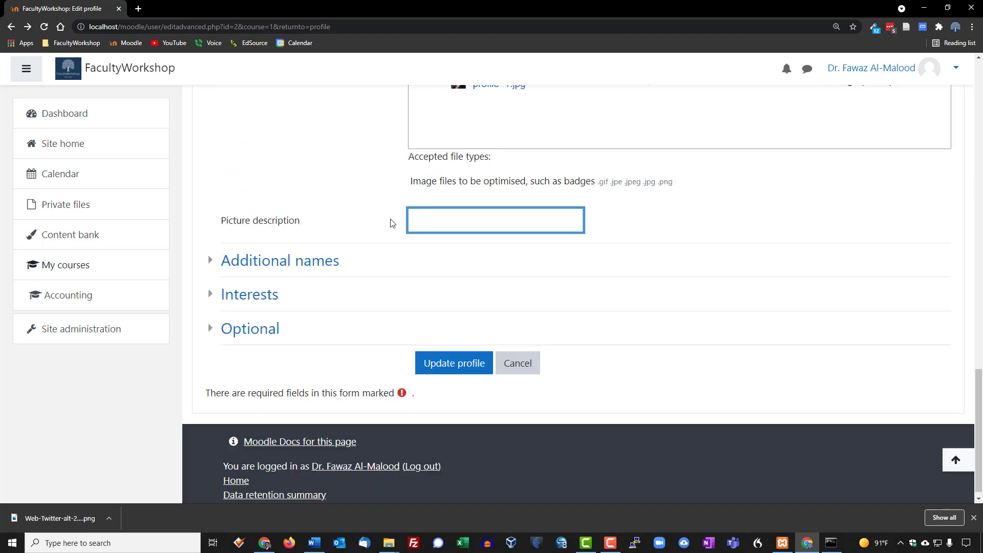
type("teacher's photo")
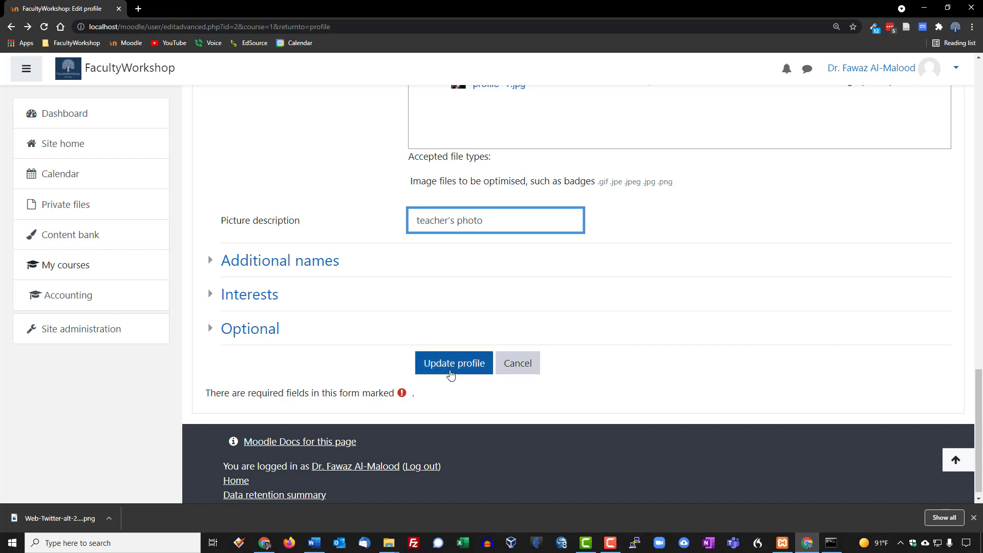
Save the profile, then scroll the public profile page to check the new photo, bio and Social Media links.
left_click(449, 368)
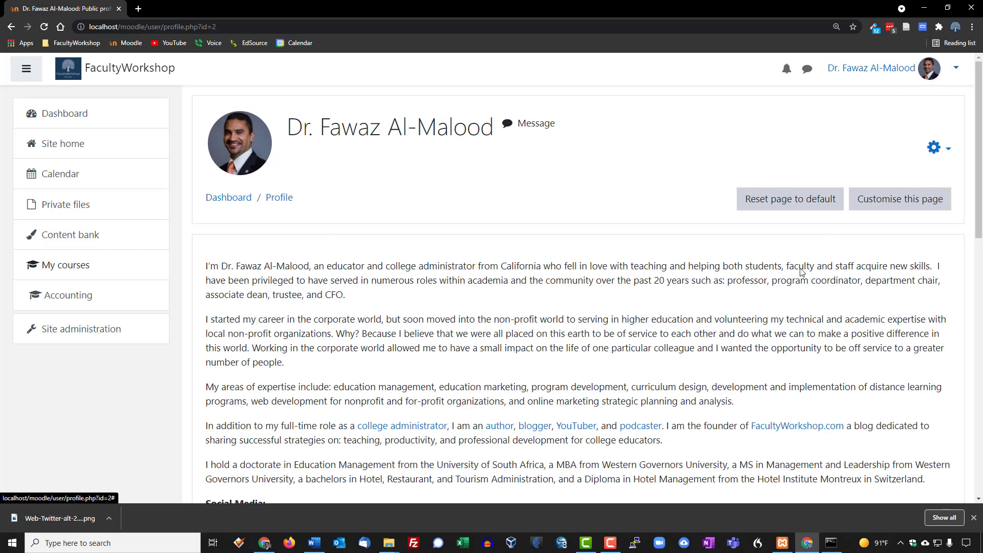
scroll(752, 333, "down", 4)
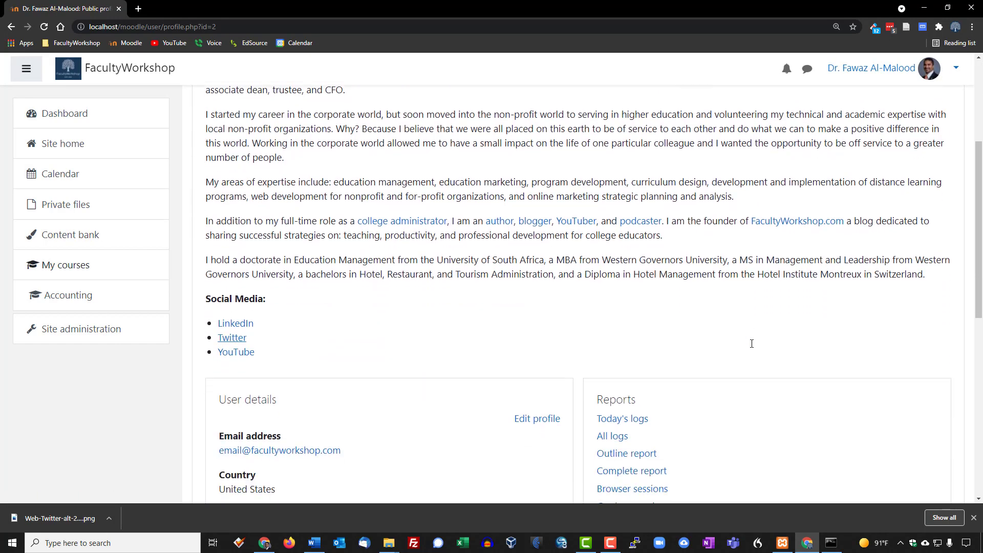
scroll(752, 344, "up", 3)
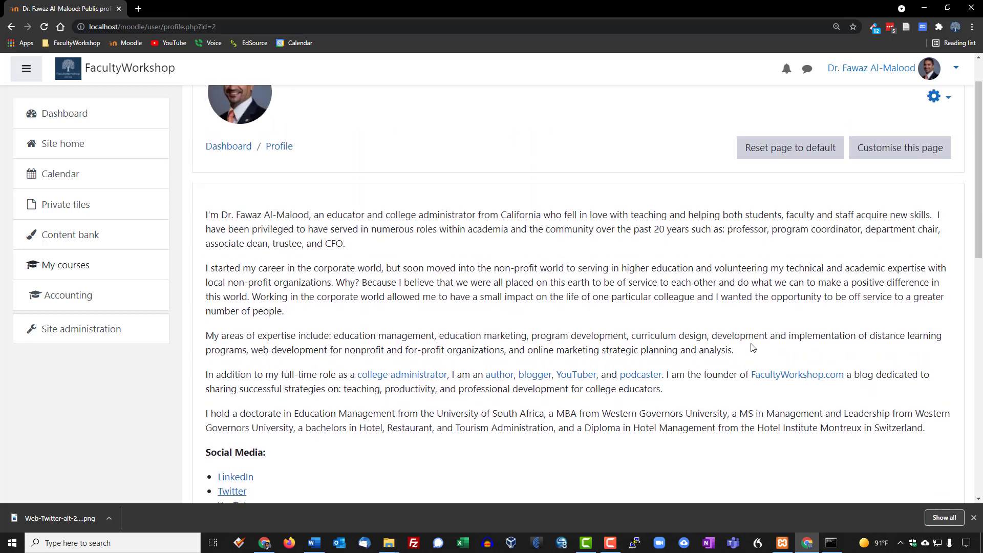
scroll(751, 348, "up", 1)
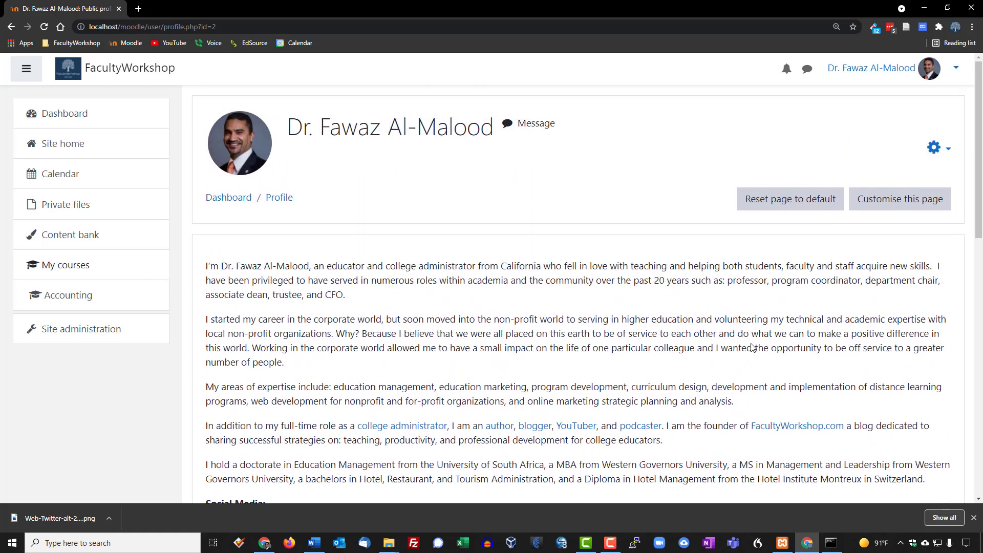